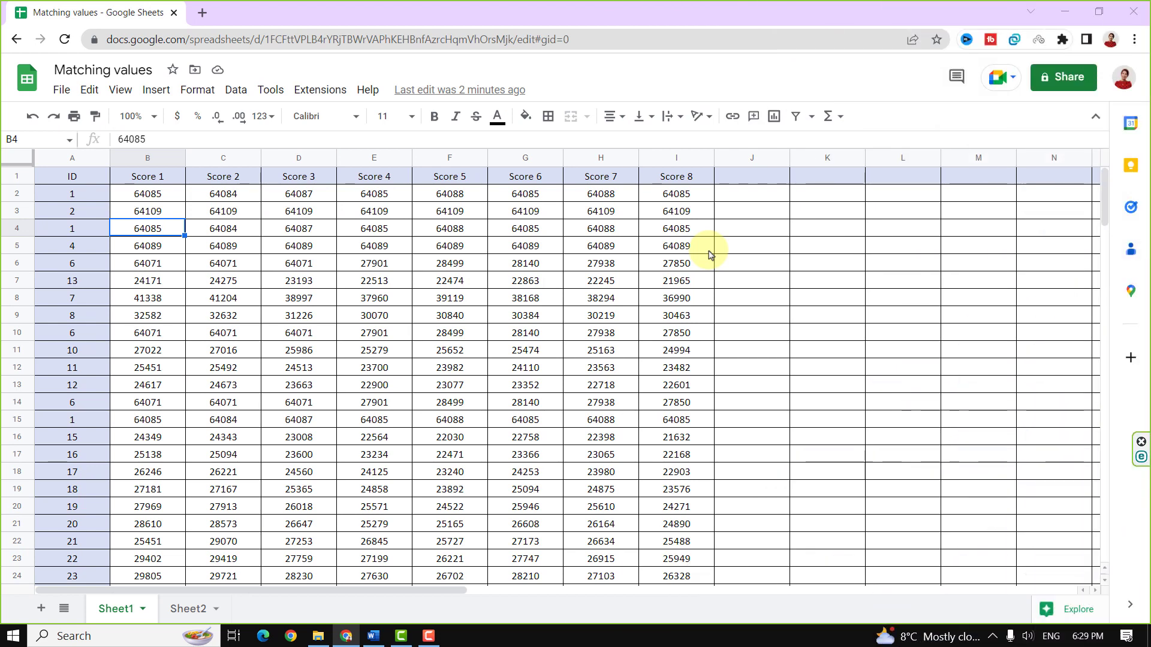
# Open conditional formatting and set the new rule's range to all of column B.
pyautogui.scroll(-14, 705, 260)
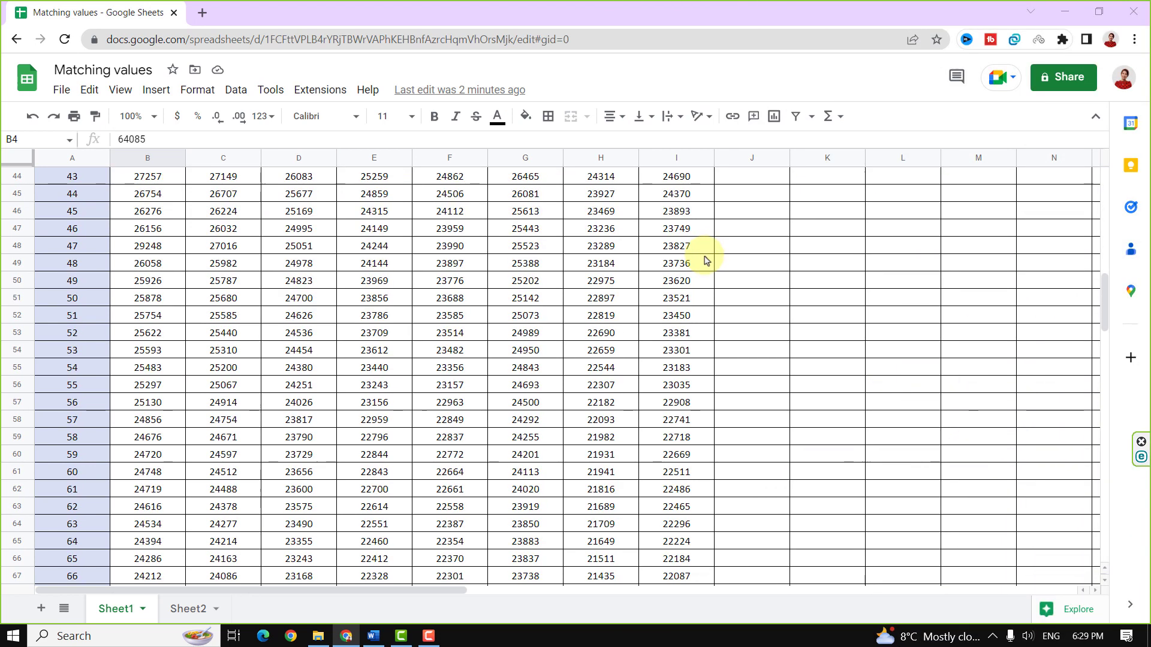
pyautogui.scroll(14, 705, 260)
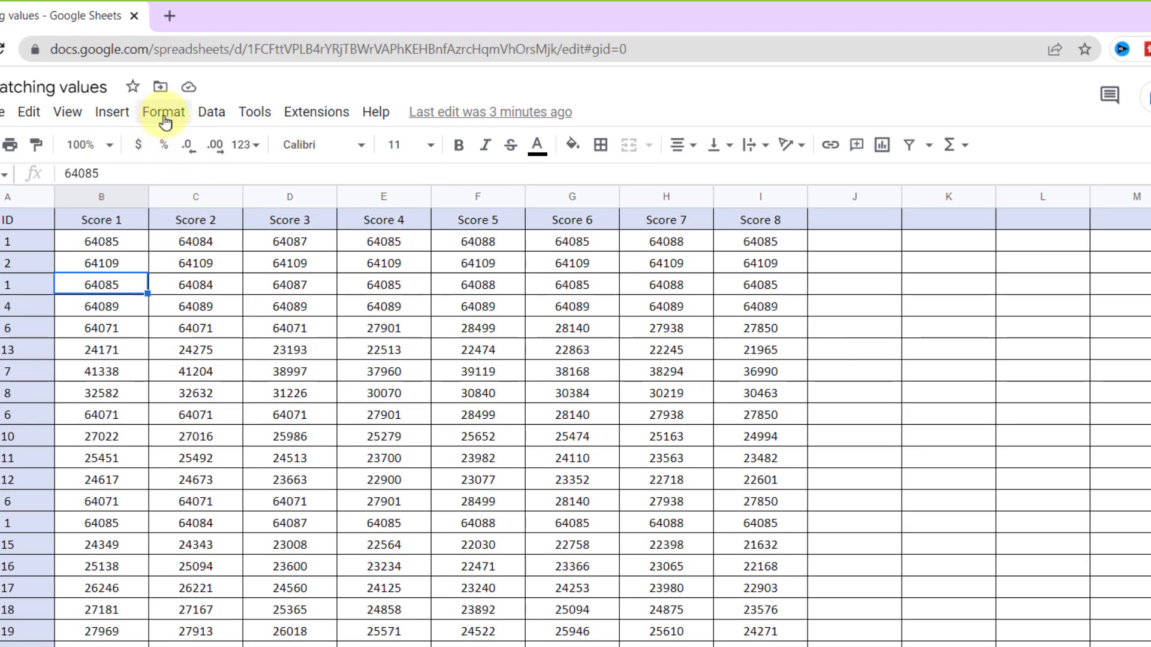
pyautogui.click(162, 119)
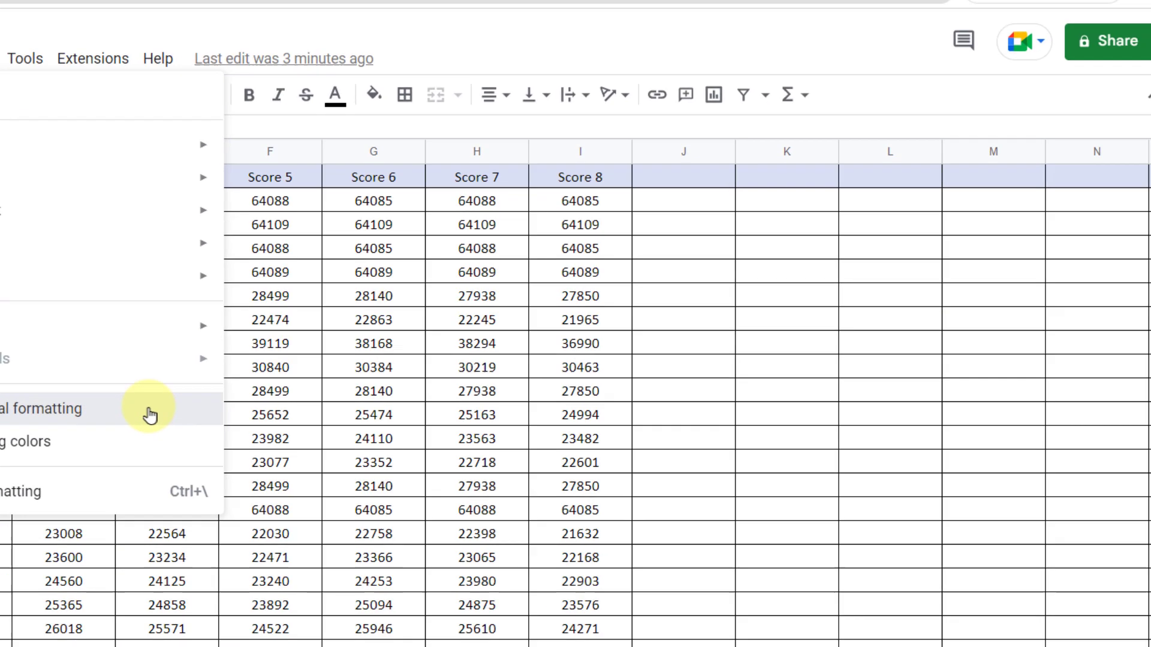
pyautogui.click(367, 438)
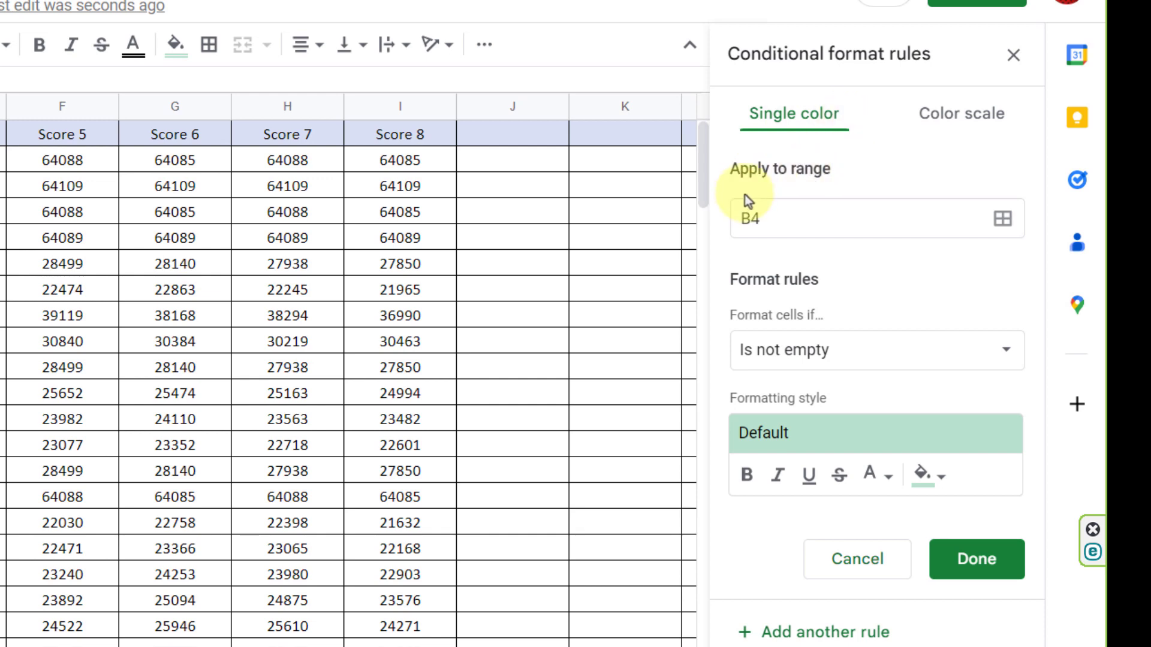
pyautogui.click(1002, 218)
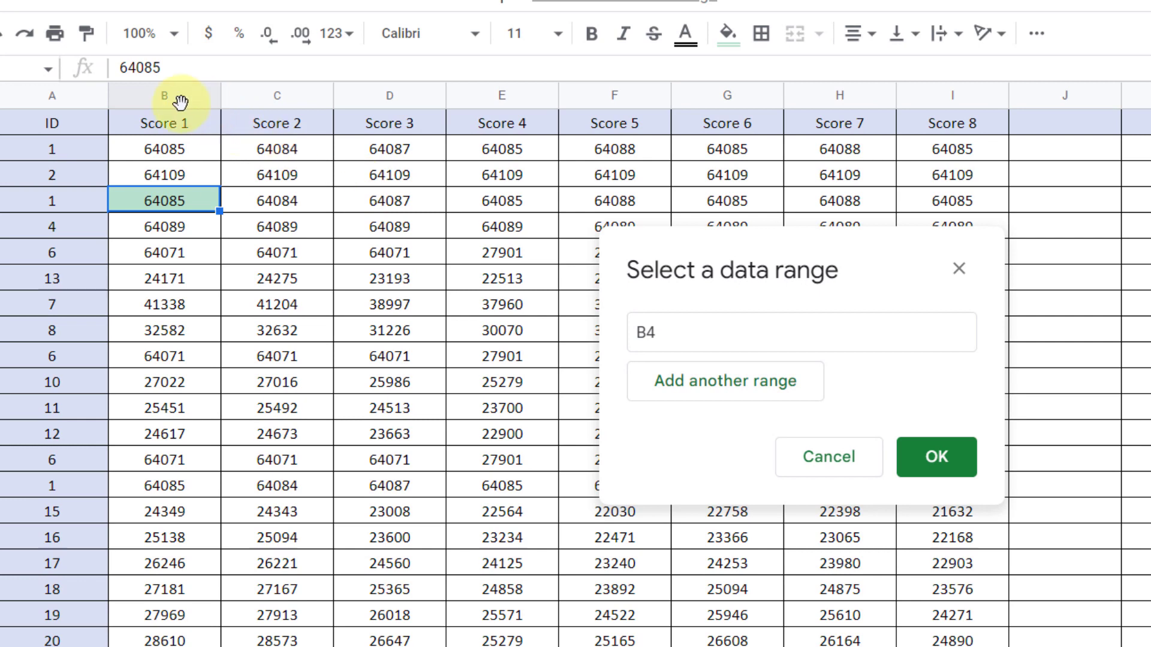
pyautogui.click(28, 99)
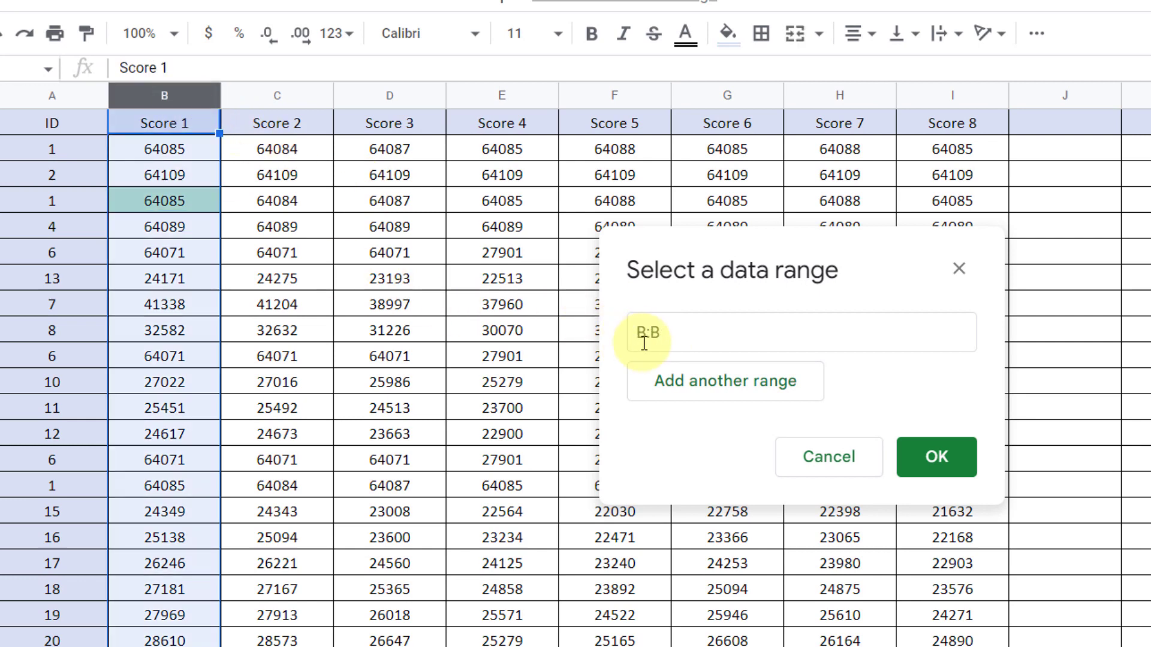
pyautogui.click(941, 457)
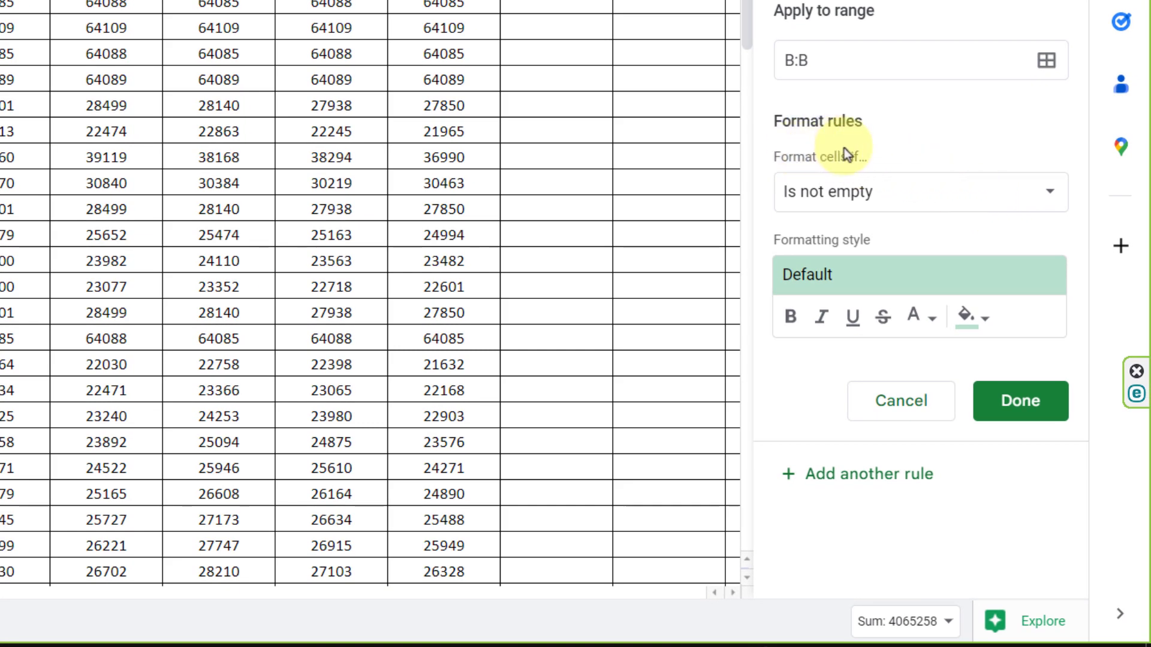
# Set the rule's condition to 'Custom formula is'.
pyautogui.click(933, 190)
pyautogui.moveTo(994, 301); pyautogui.dragTo(962, 541)
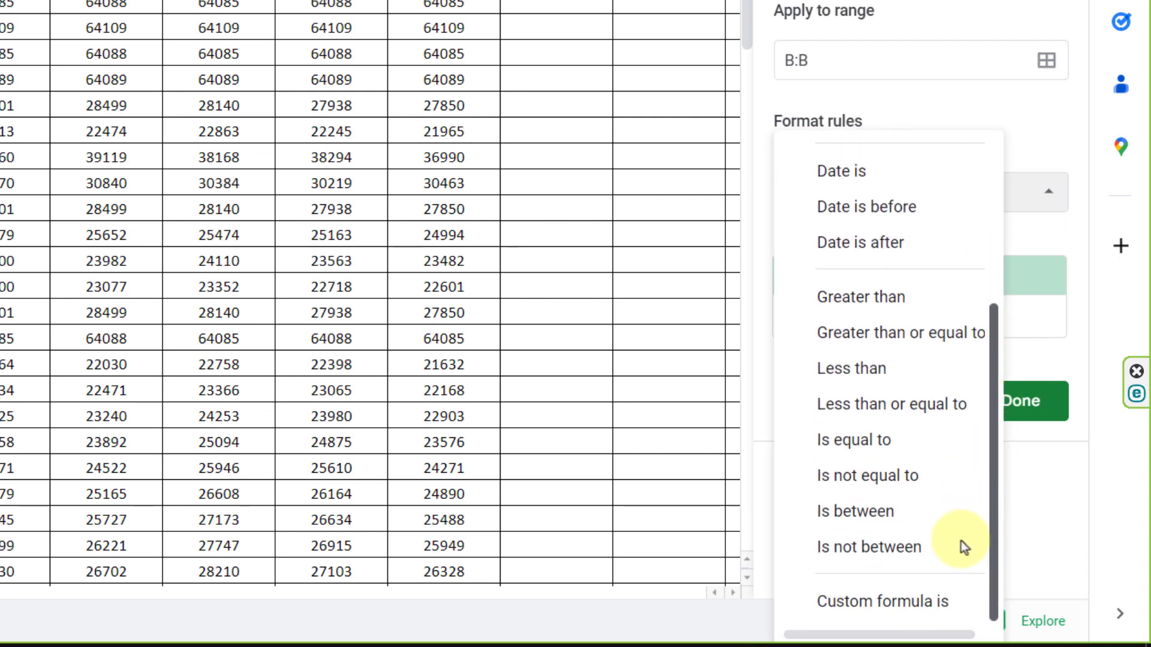
pyautogui.click(912, 602)
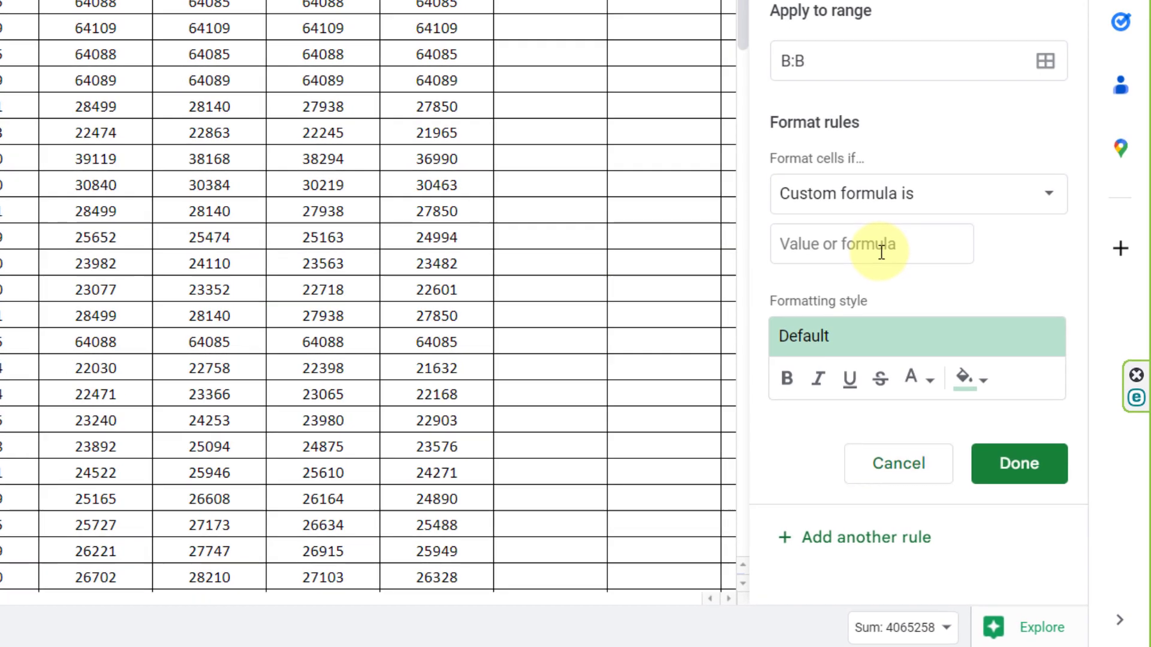
# Enter =countif(B2:B,B1)>1 as the column B rule's custom formula.
pyautogui.click(882, 249)
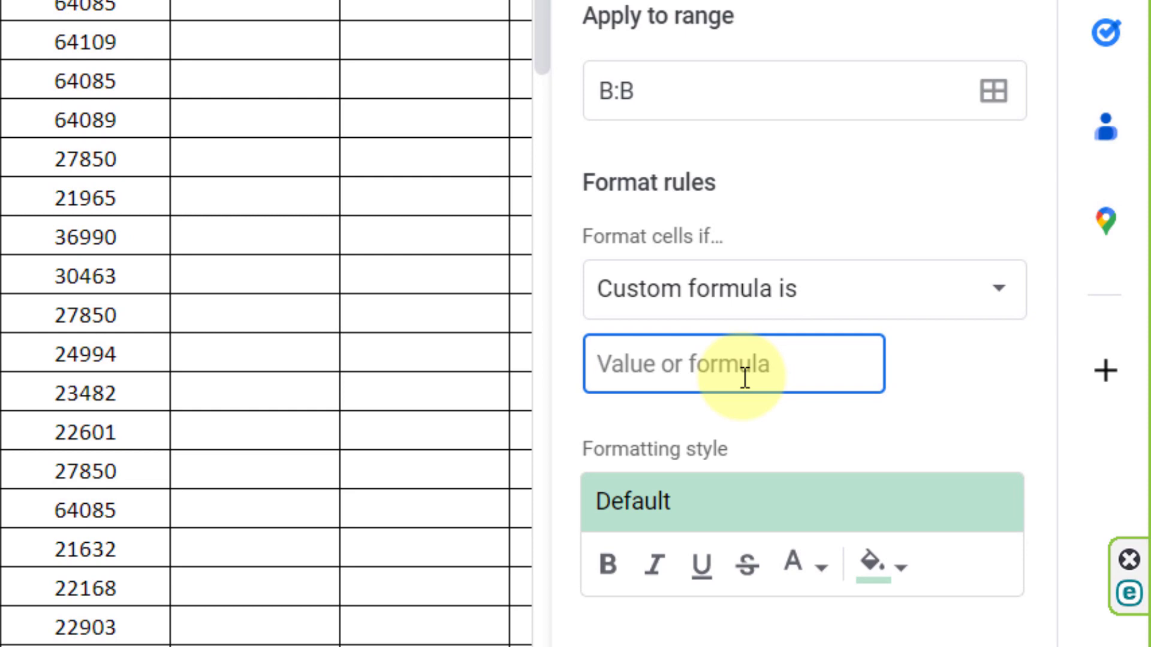
pyautogui.write('=')
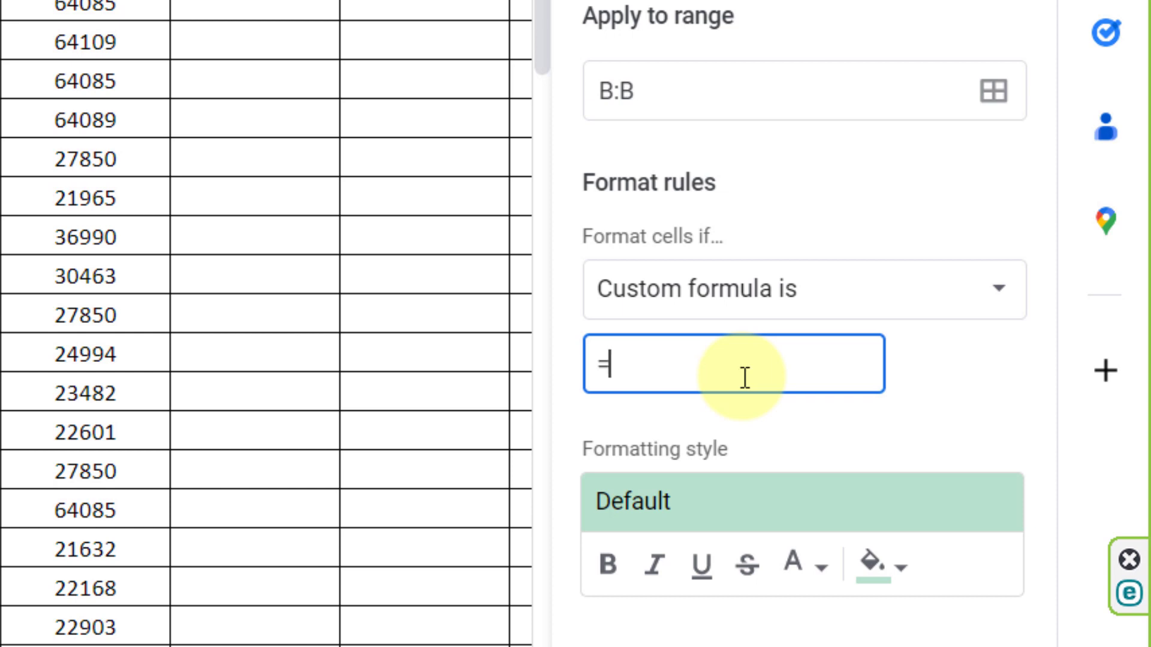
pyautogui.write('count')
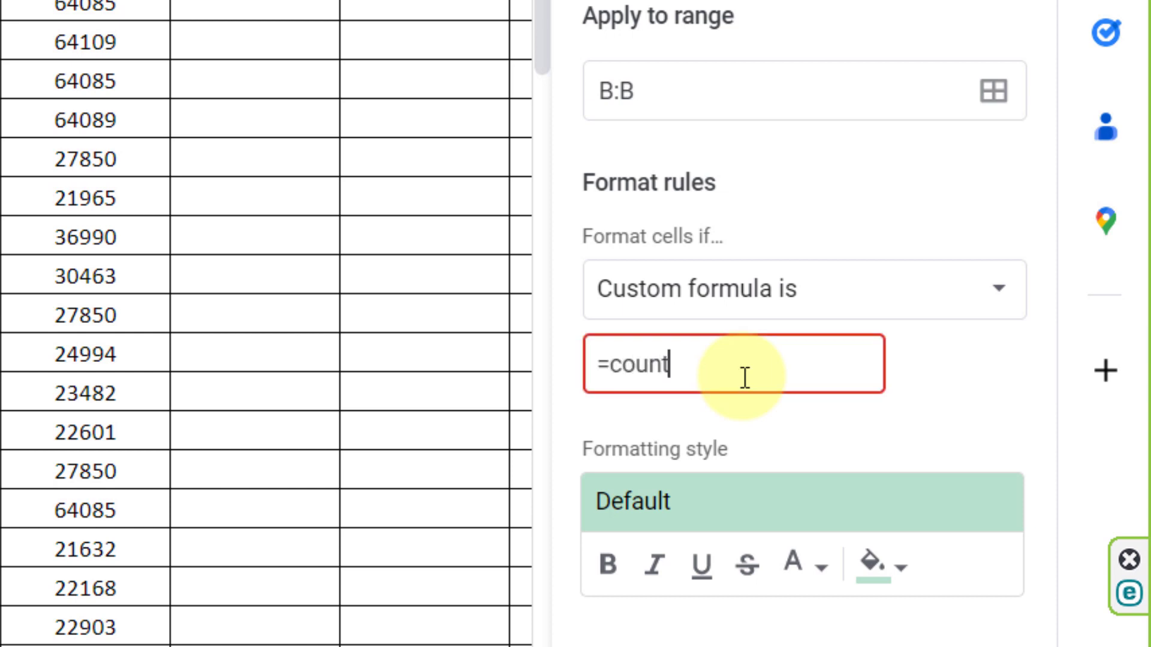
pyautogui.write('if(')
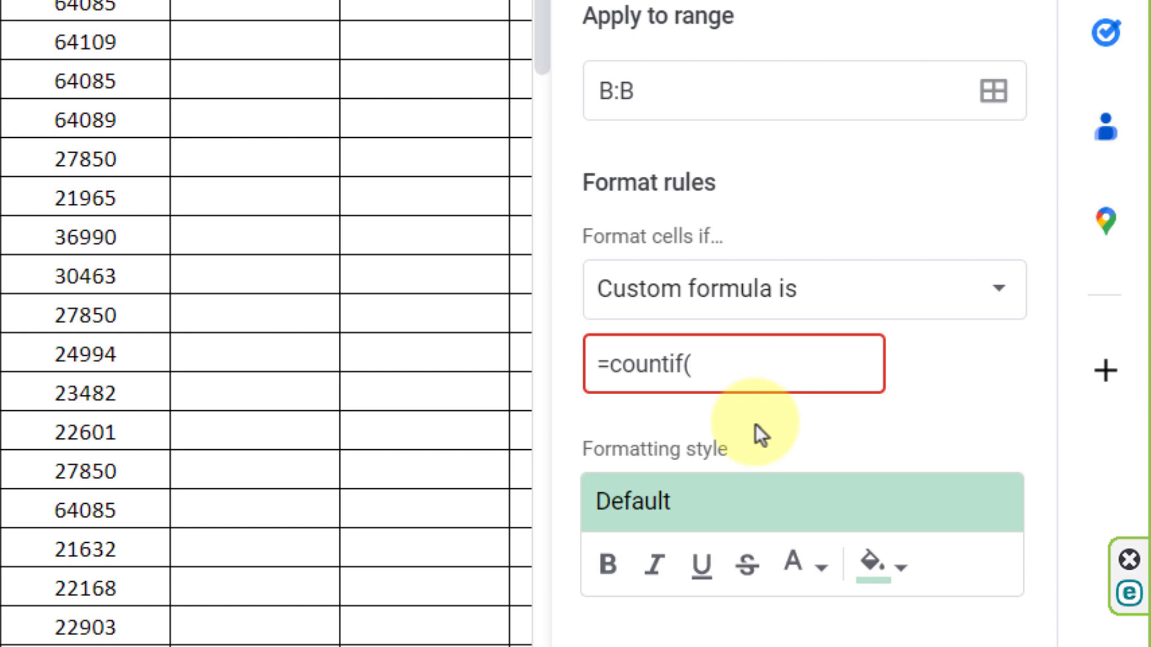
pyautogui.write('B2:B,')
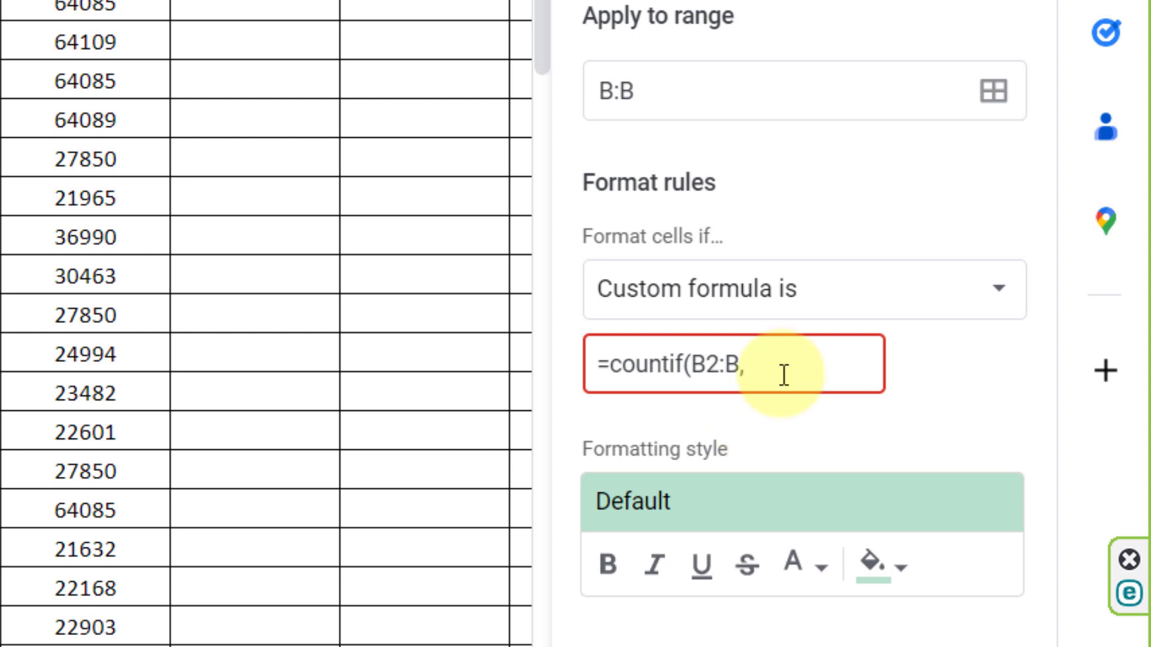
pyautogui.write('B1)')
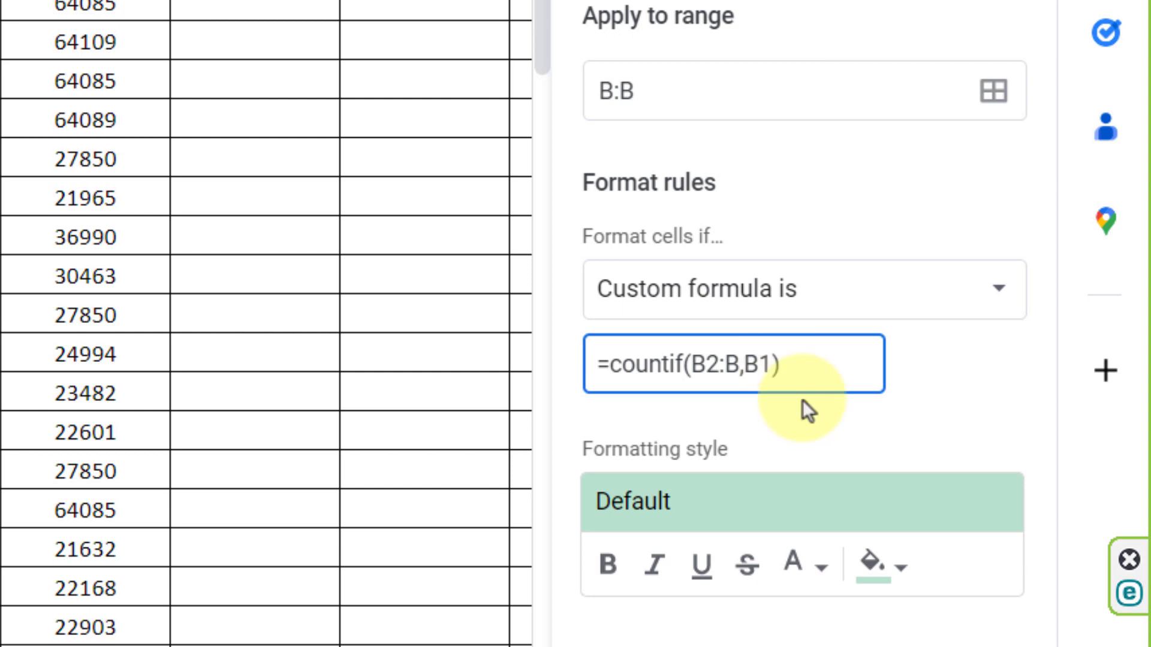
pyautogui.write('>1')
# Give the duplicate rule a light yellow 3 fill, save it, and close the rules panel.
pyautogui.click(903, 571)
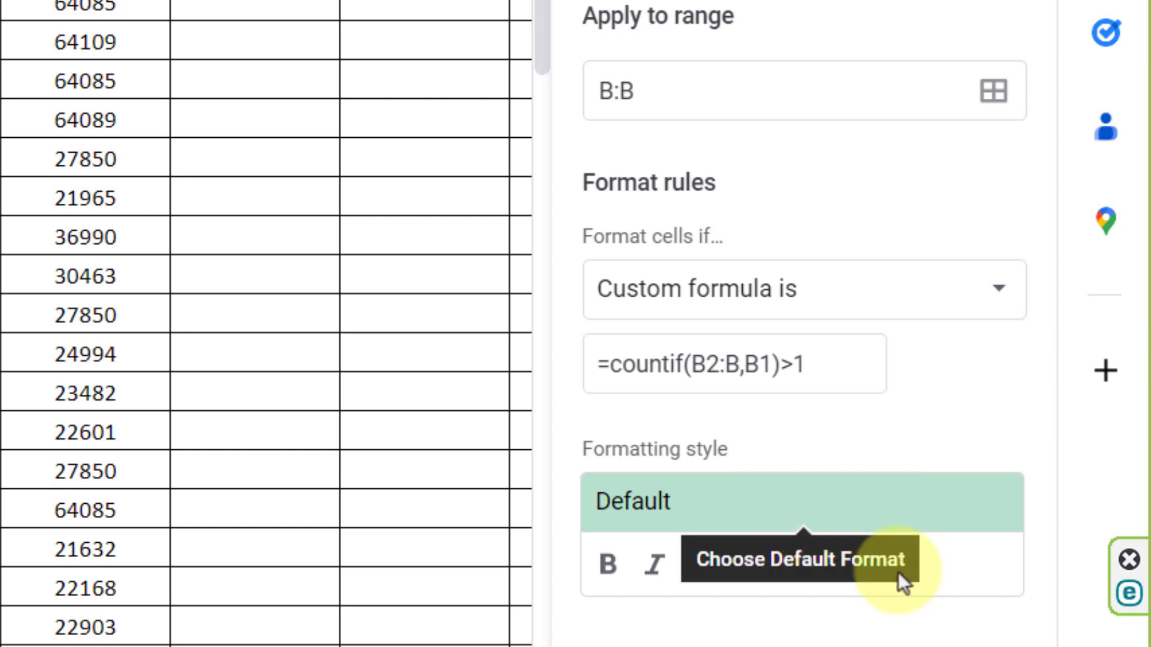
pyautogui.click(899, 573)
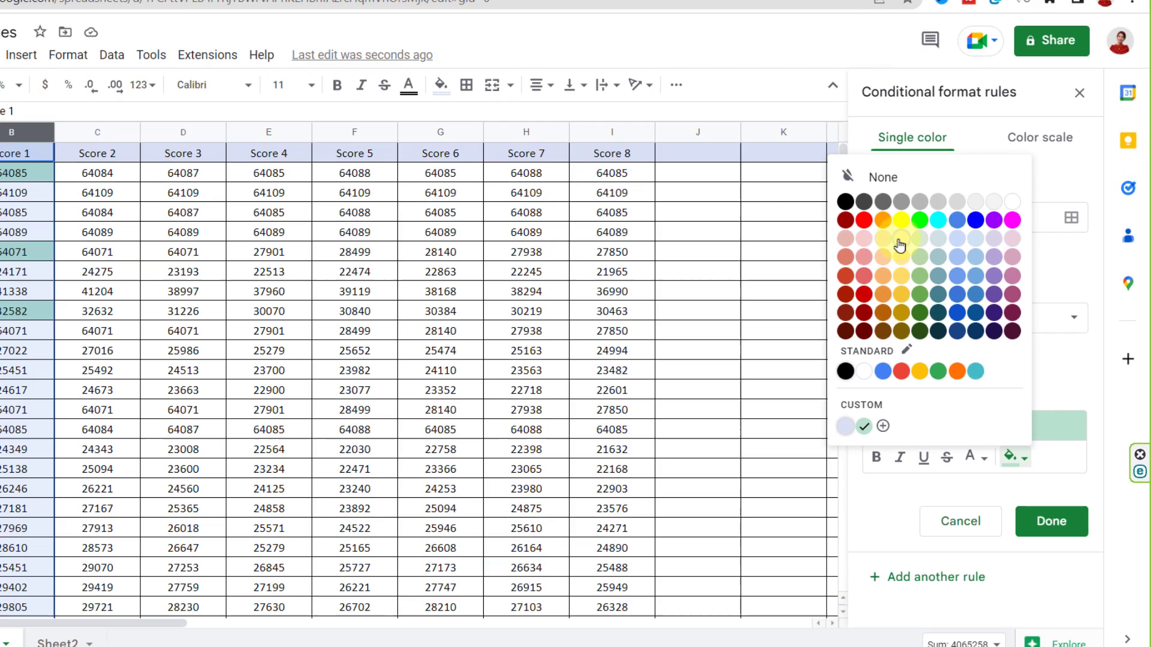
pyautogui.click(657, 133)
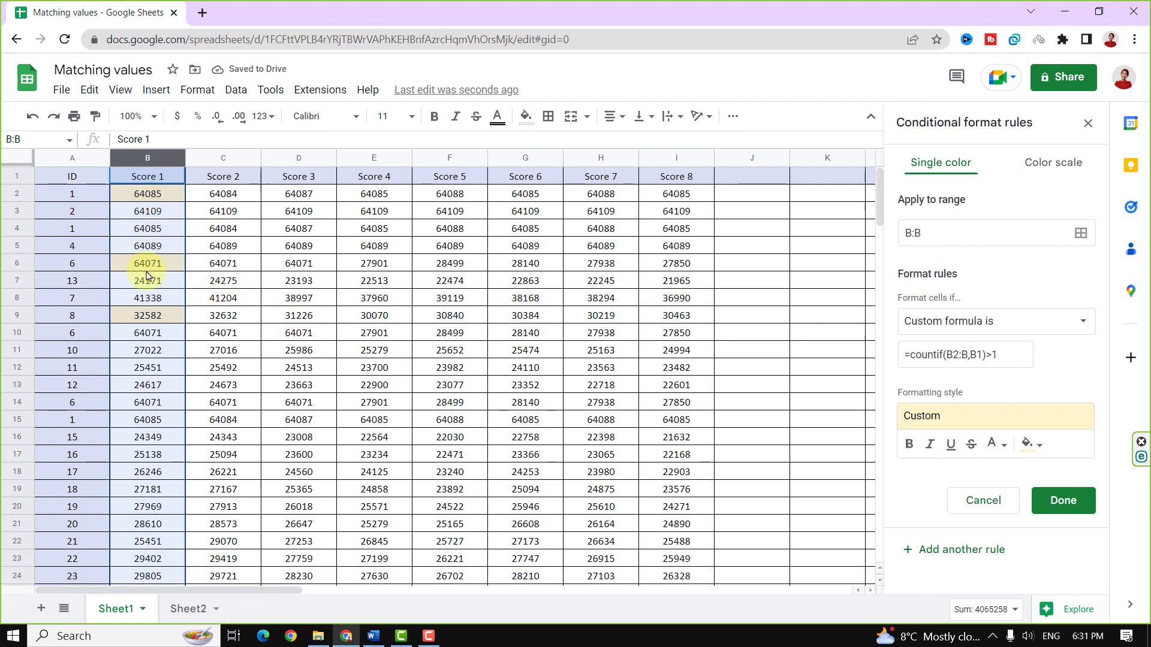
pyautogui.scroll(-20, 150, 366)
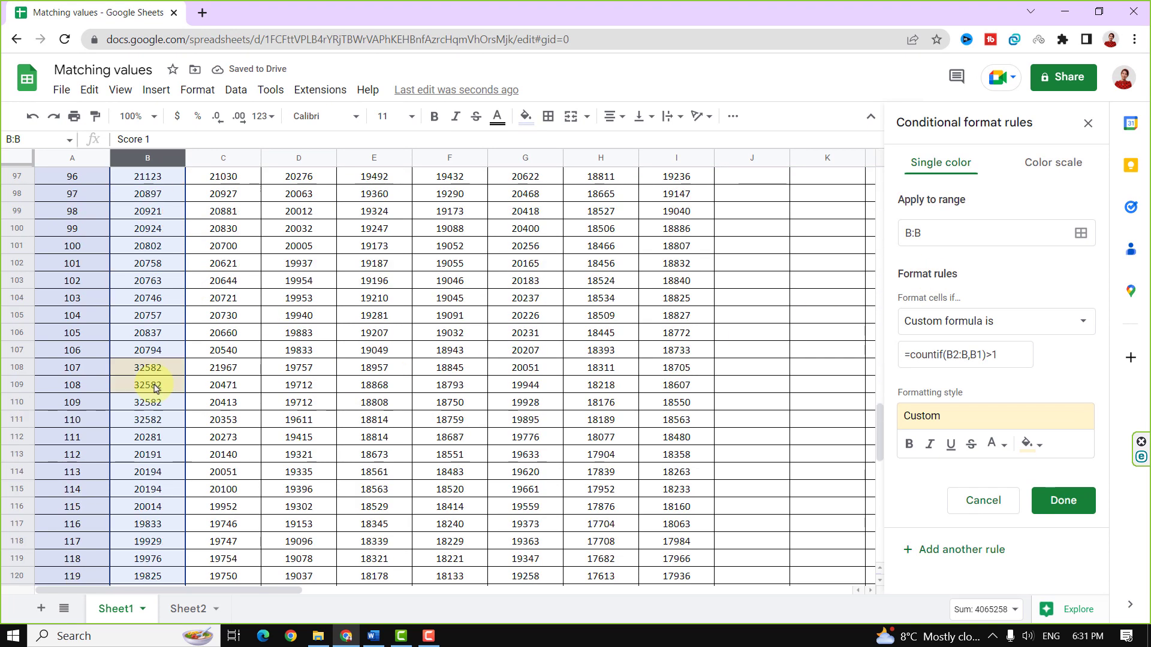
pyautogui.scroll(-13, 154, 389)
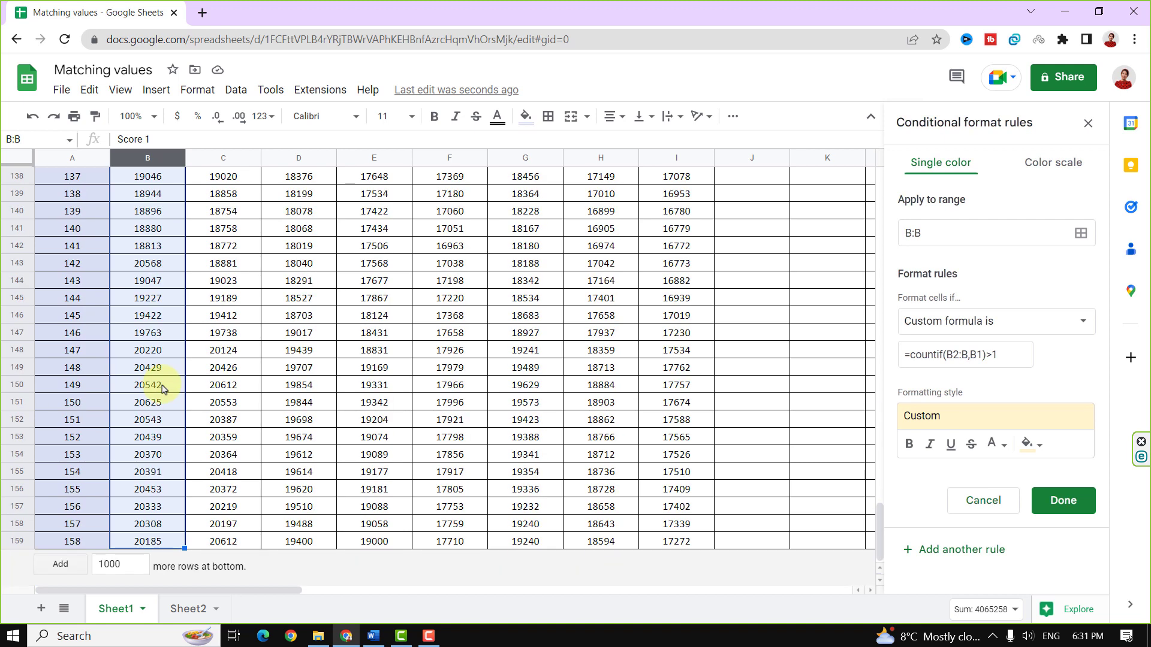
pyautogui.scroll(10, 166, 387)
pyautogui.scroll(20, 166, 387)
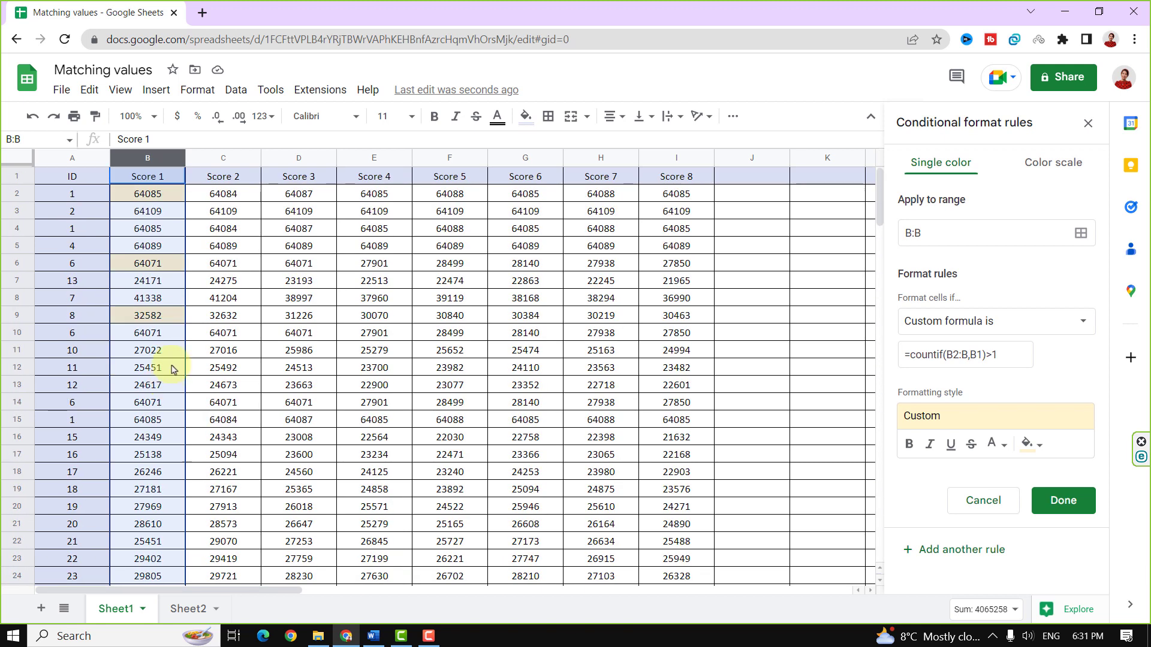
pyautogui.click(1063, 510)
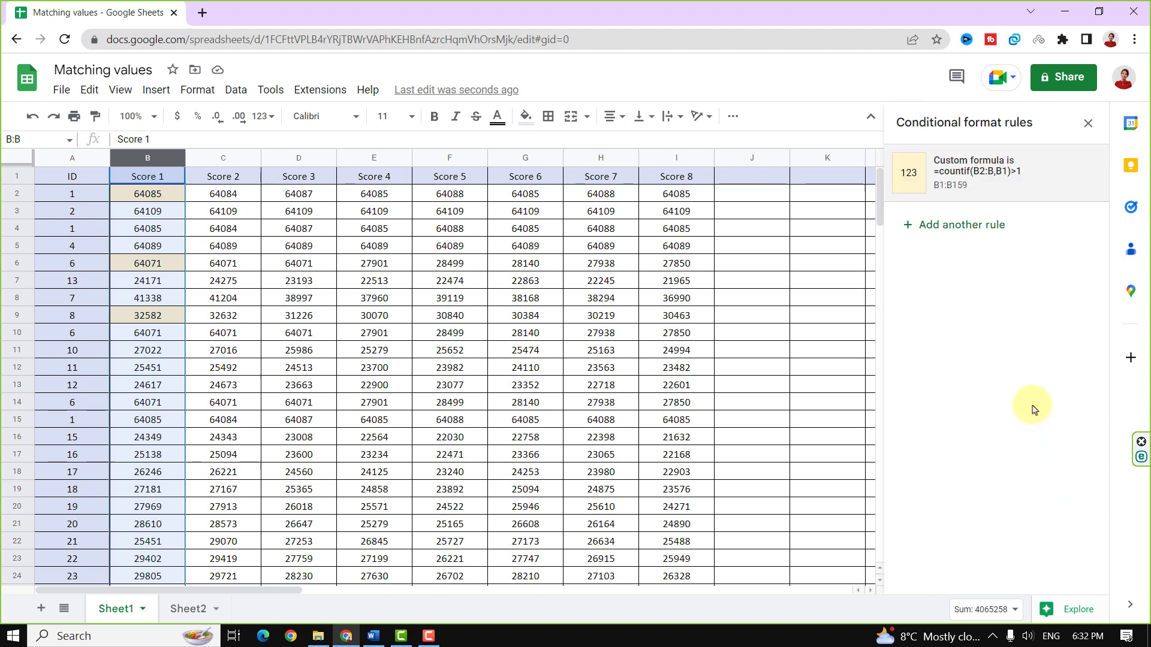
pyautogui.click(1088, 123)
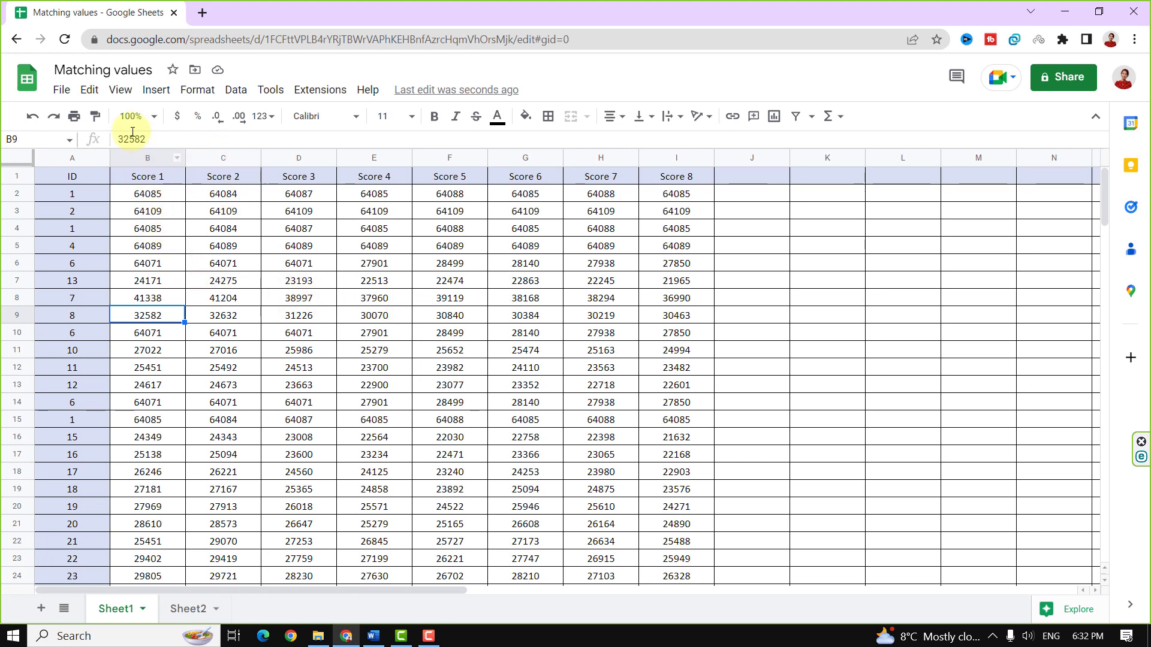
# Start a new conditional formatting rule with range set to columns B:C.
pyautogui.click(188, 100)
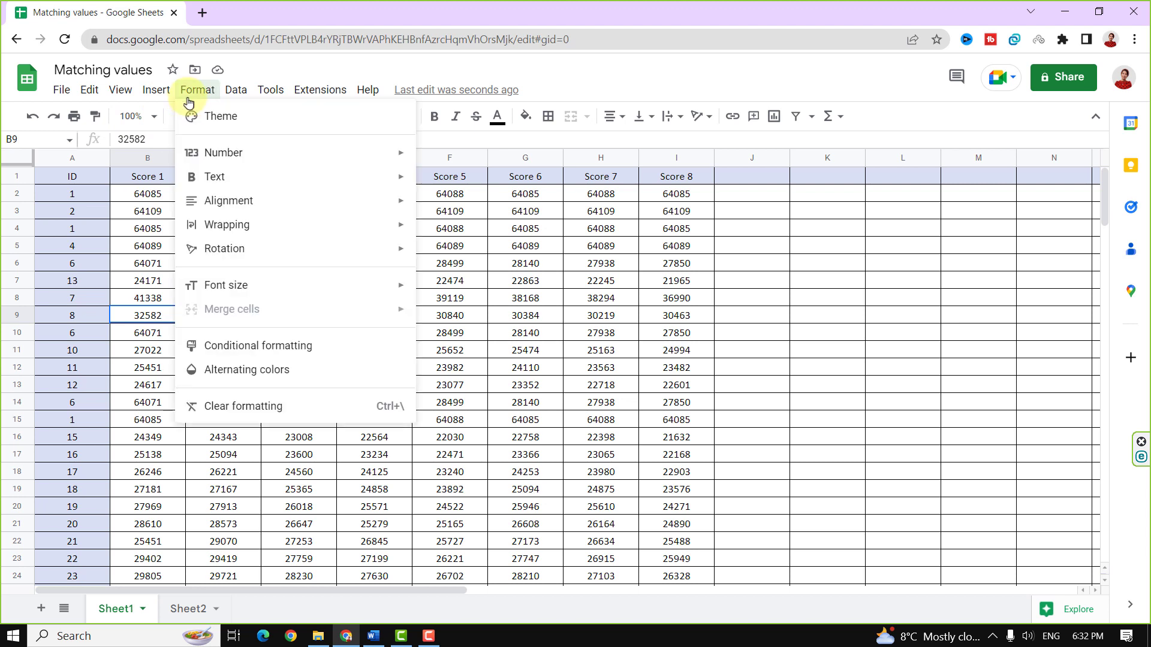
pyautogui.click(331, 346)
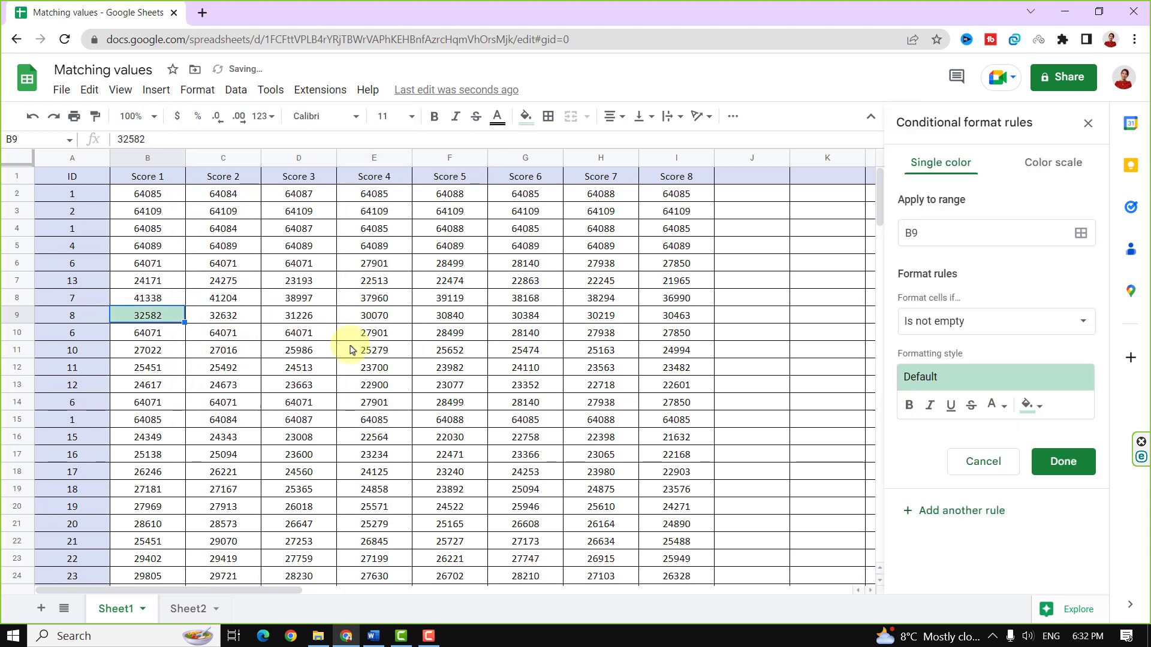
pyautogui.click(1080, 234)
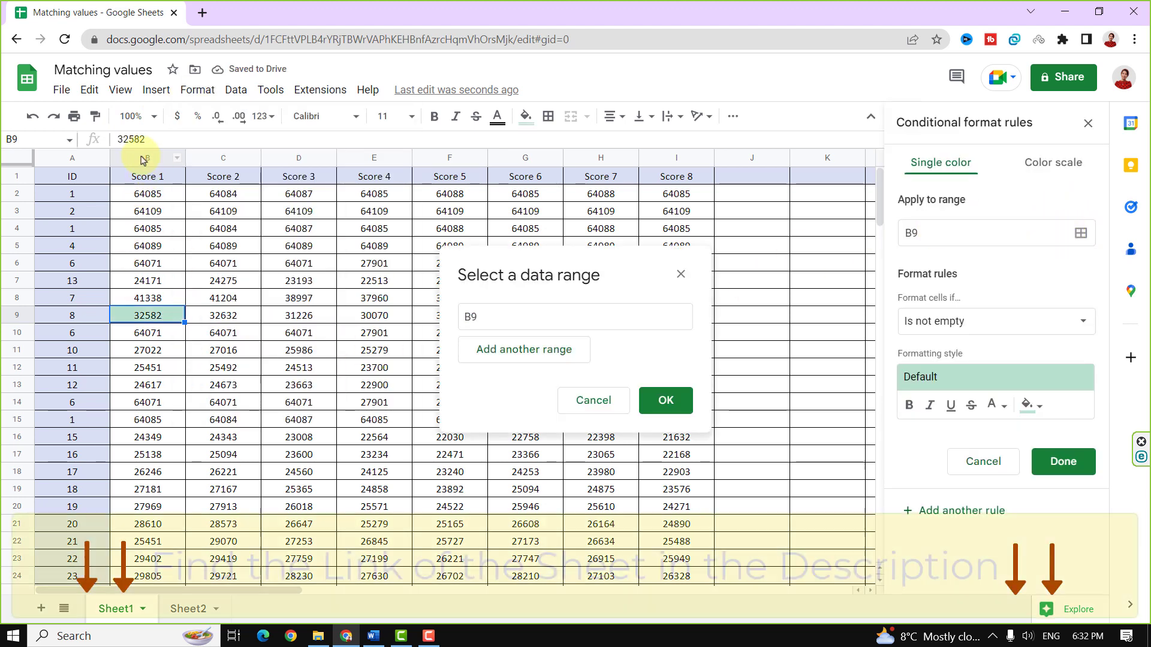
pyautogui.moveTo(143, 159); pyautogui.dragTo(223, 158)
pyautogui.click(663, 400)
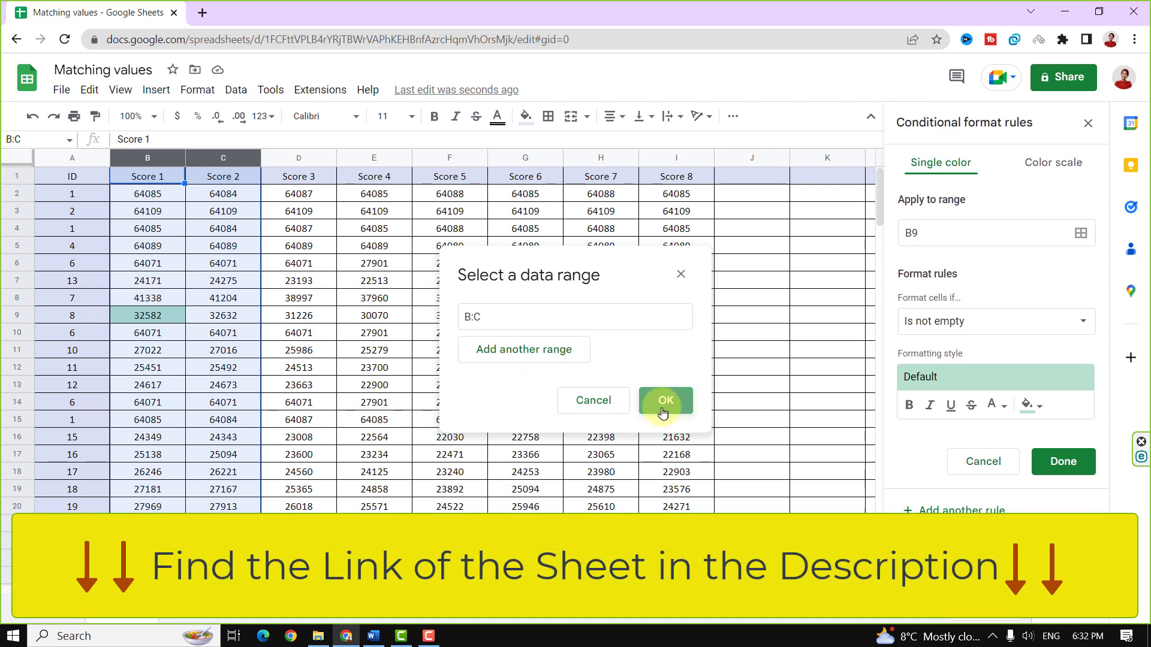
# Make the condition the custom formula =B2=C2.
pyautogui.click(989, 321)
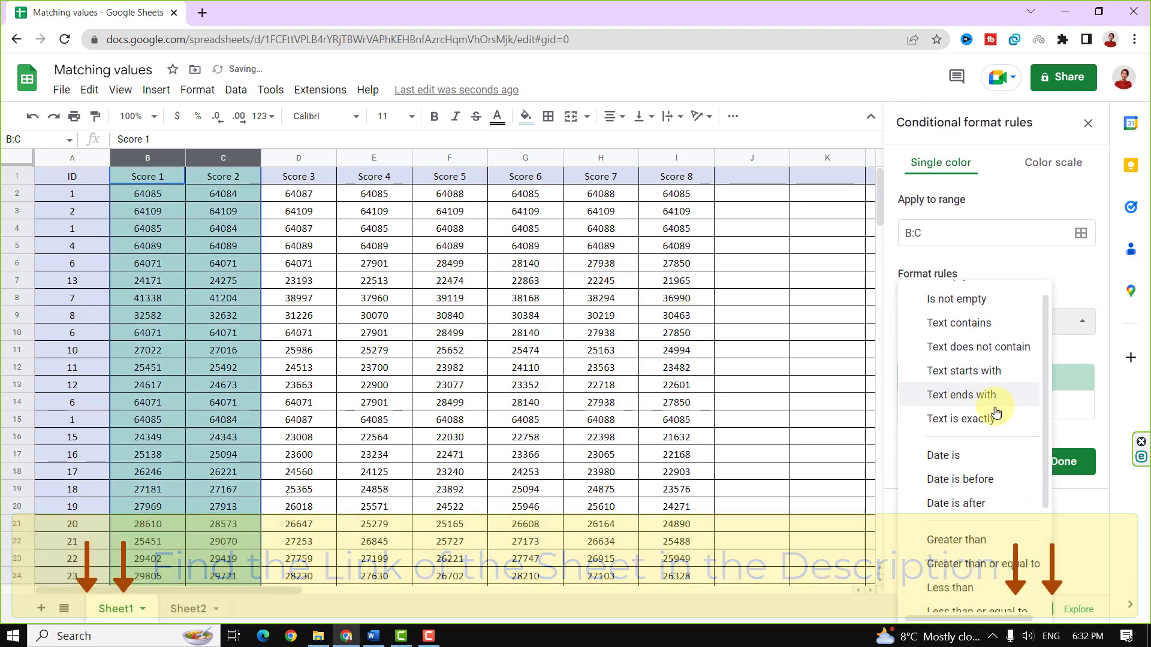
pyautogui.scroll(-3, 995, 412)
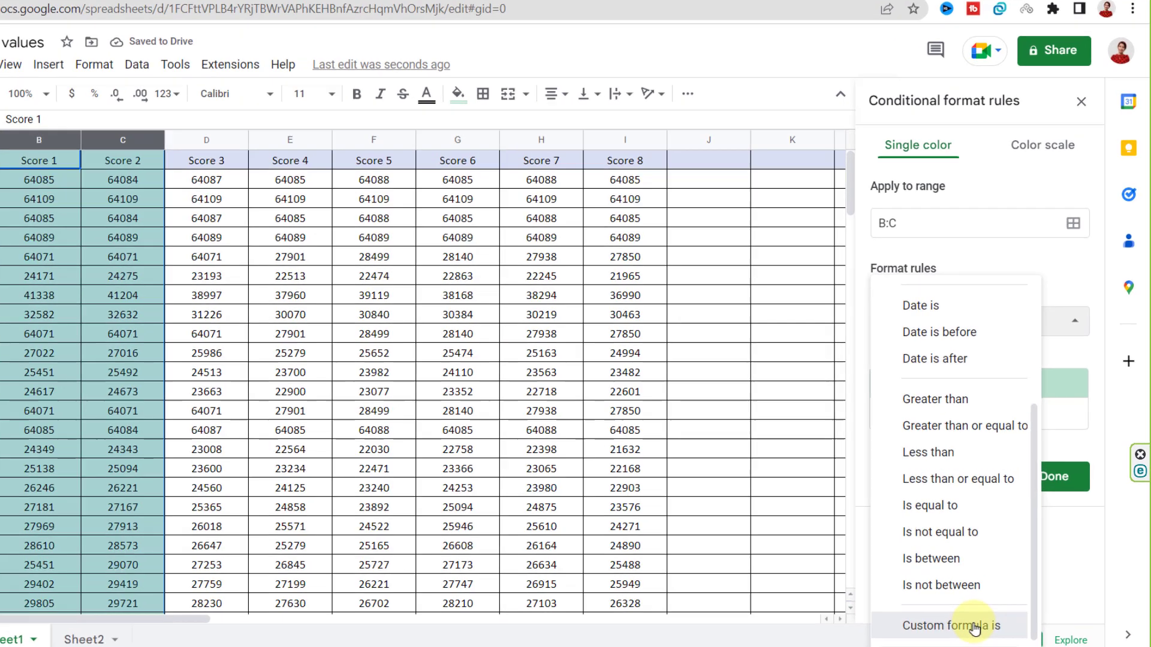
pyautogui.click(983, 597)
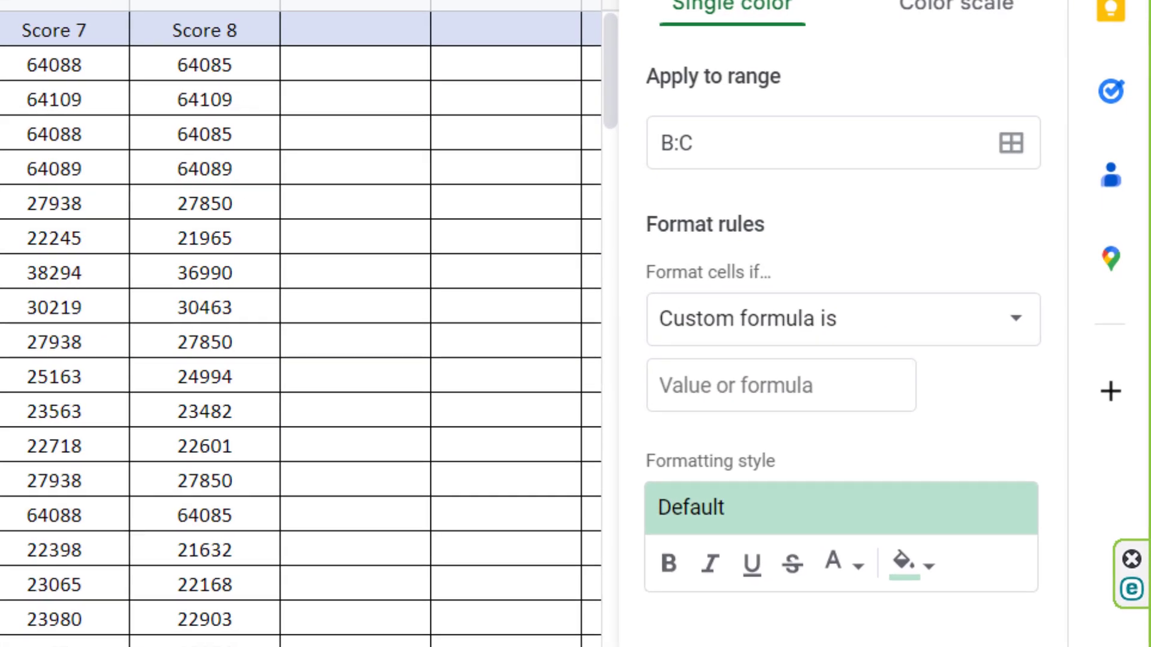
pyautogui.click(779, 404)
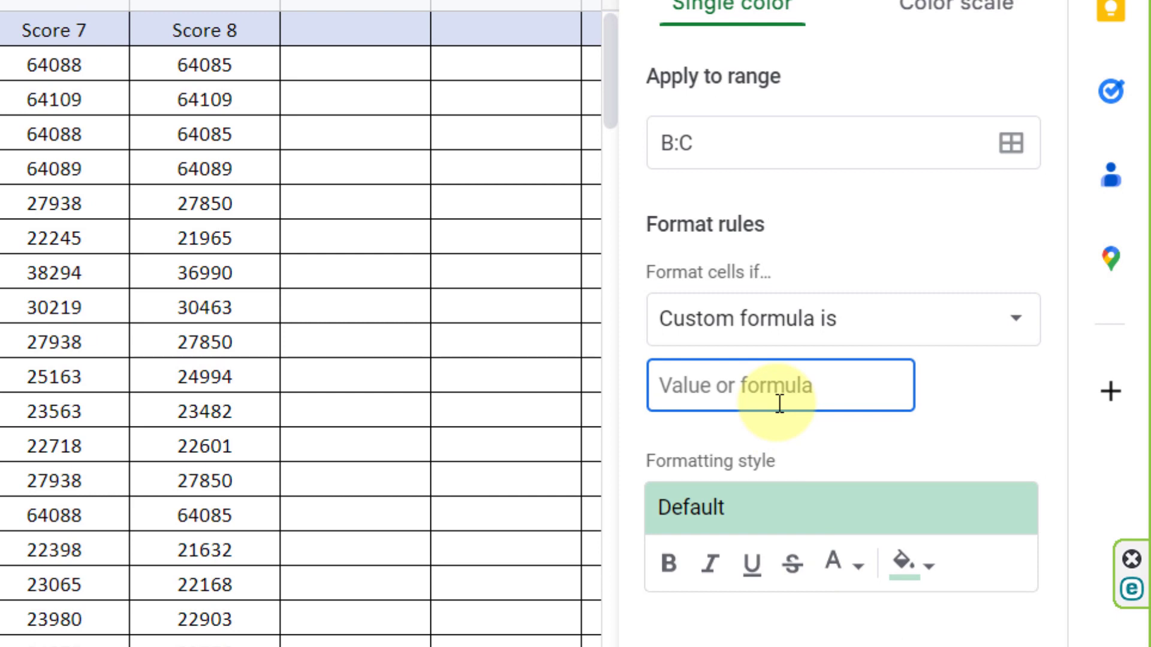
pyautogui.write('=')
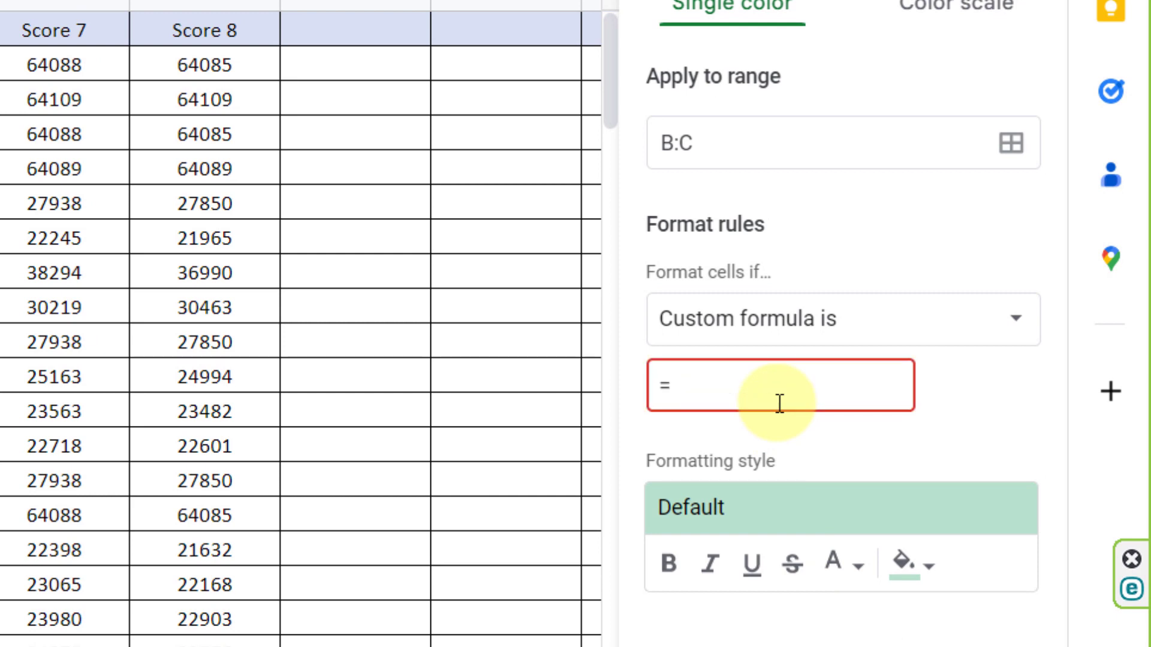
pyautogui.write('B2=')
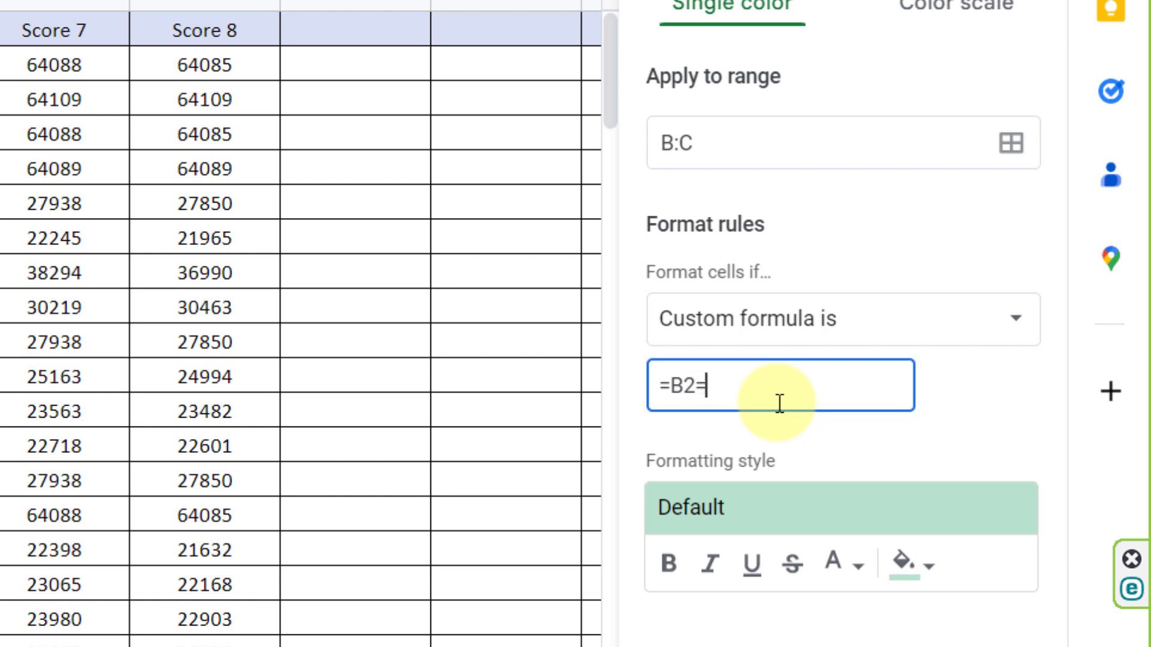
pyautogui.write('C2')
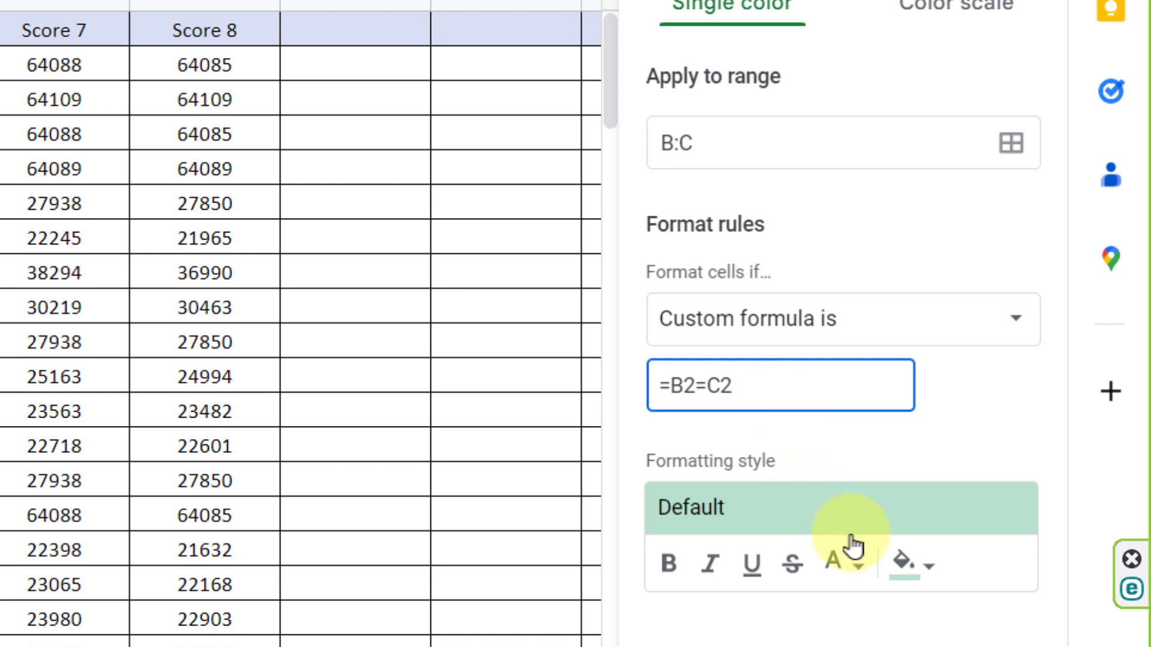
# Give the matching-values rule a light pink fill and save it.
pyautogui.click(910, 564)
pyautogui.click(913, 214)
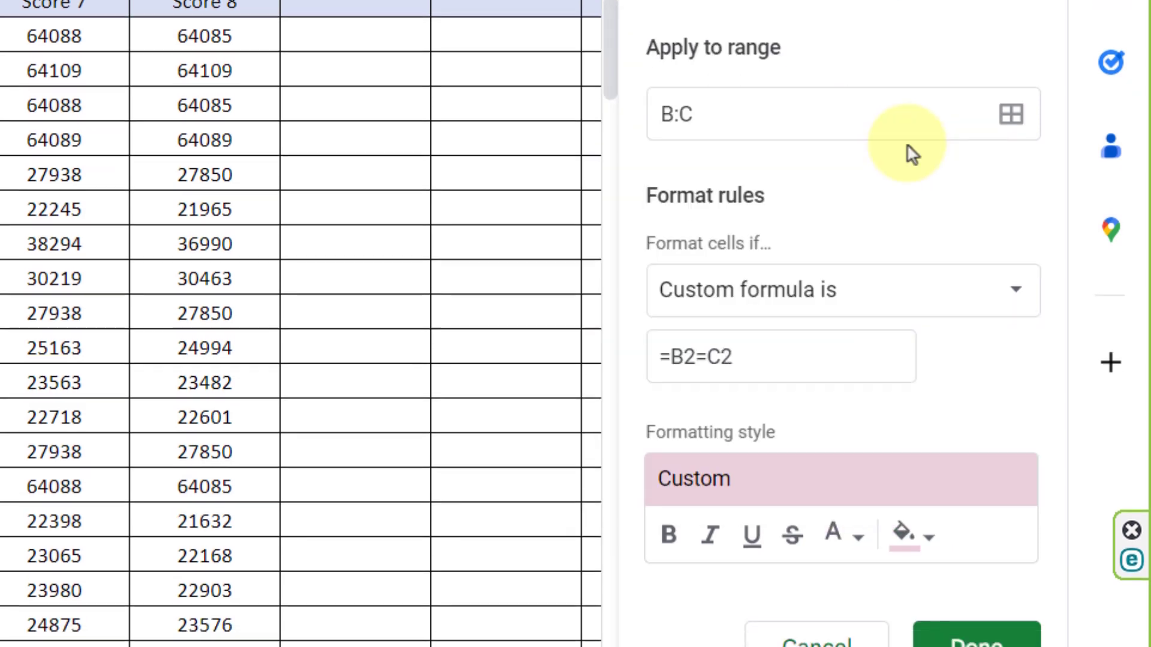
pyautogui.scroll(-1, 978, 492)
pyautogui.click(1000, 519)
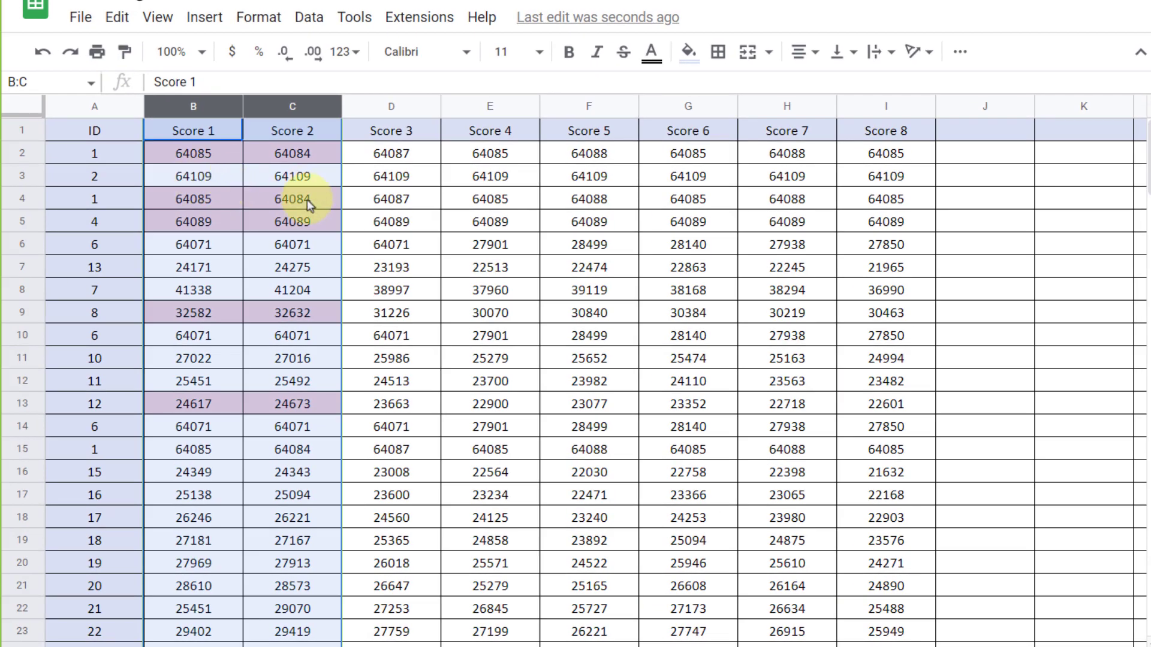
pyautogui.click(299, 199)
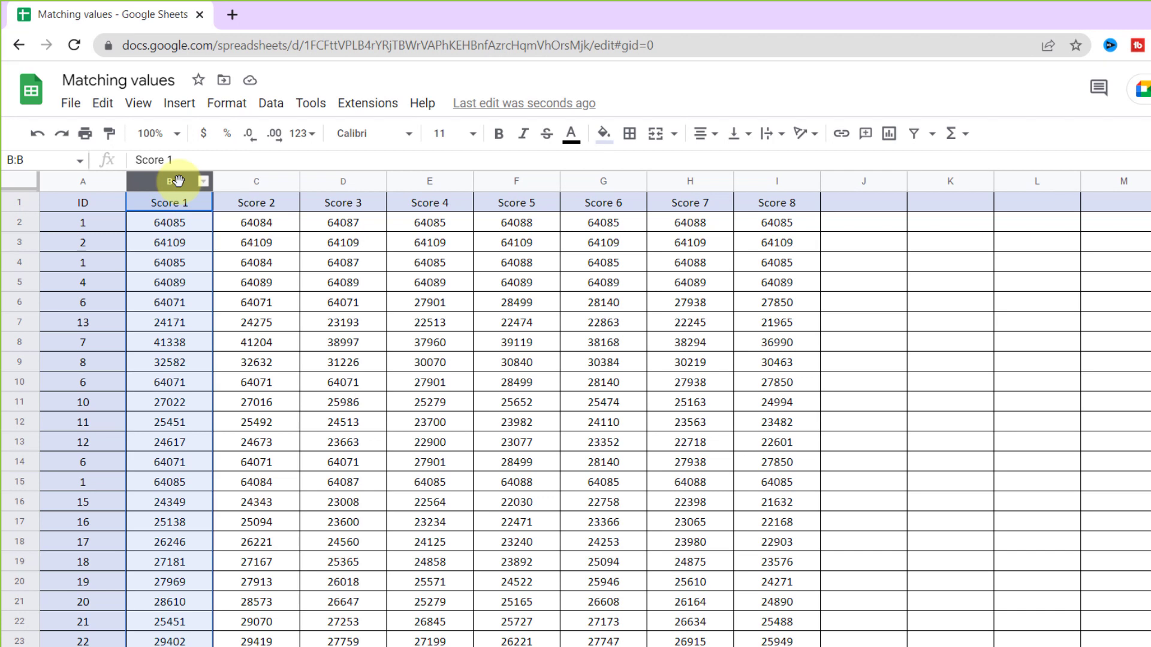
# Open conditional formatting for B1:B159 and choose the 'Custom formula is' condition.
pyautogui.click(227, 103)
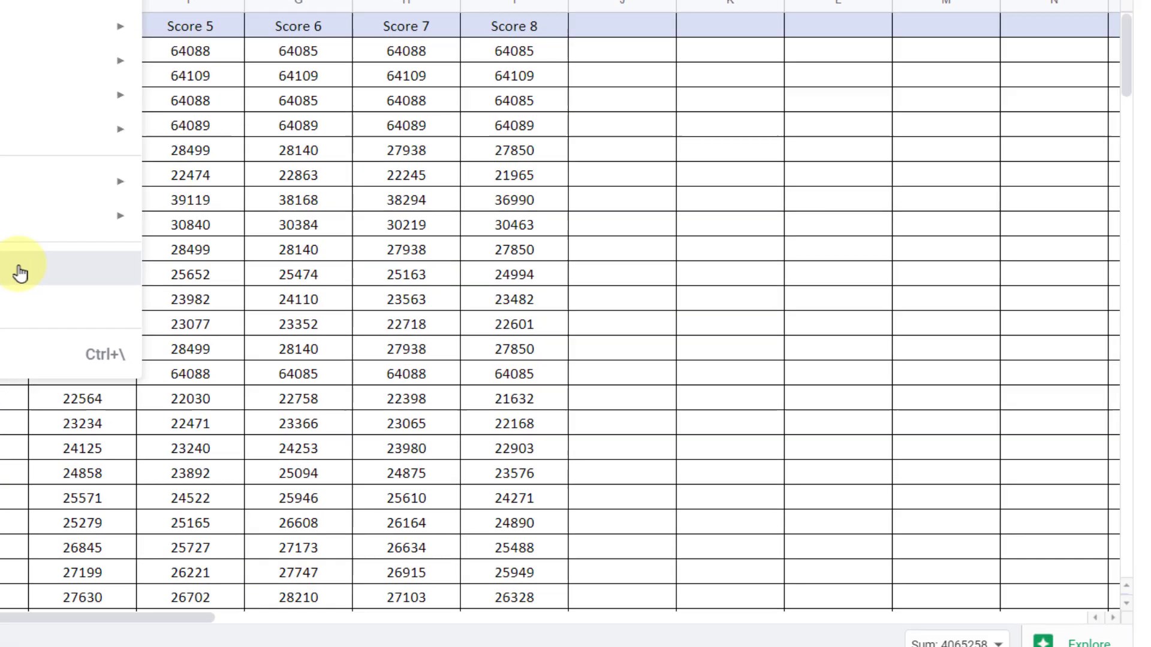
pyautogui.click(20, 273)
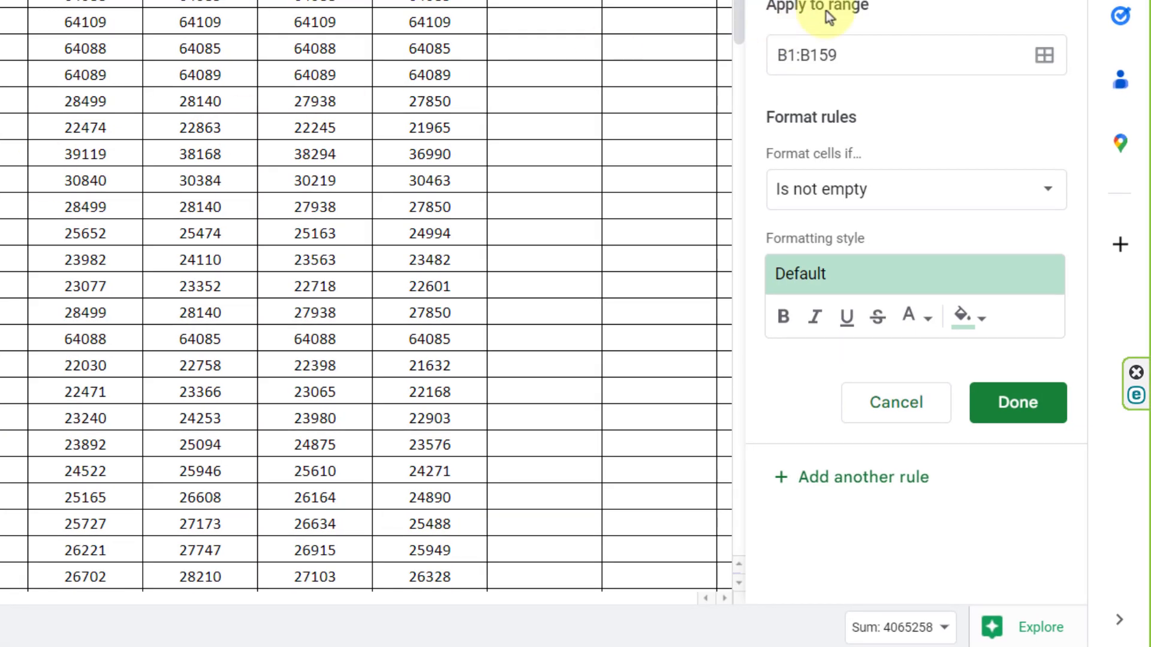
pyautogui.click(894, 195)
pyautogui.scroll(-4, 881, 318)
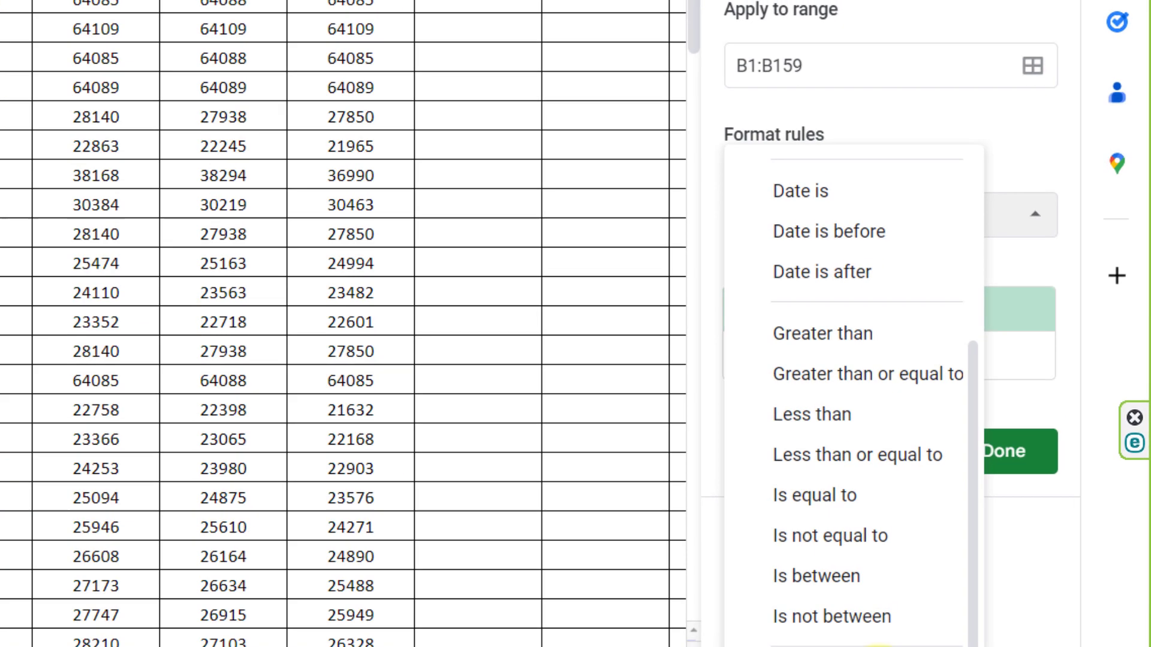
pyautogui.click(876, 610)
# Enter =B2=INDIRECT("Sheet2!A2:A") as the formula and give it a bright yellow fill.
pyautogui.click(744, 355)
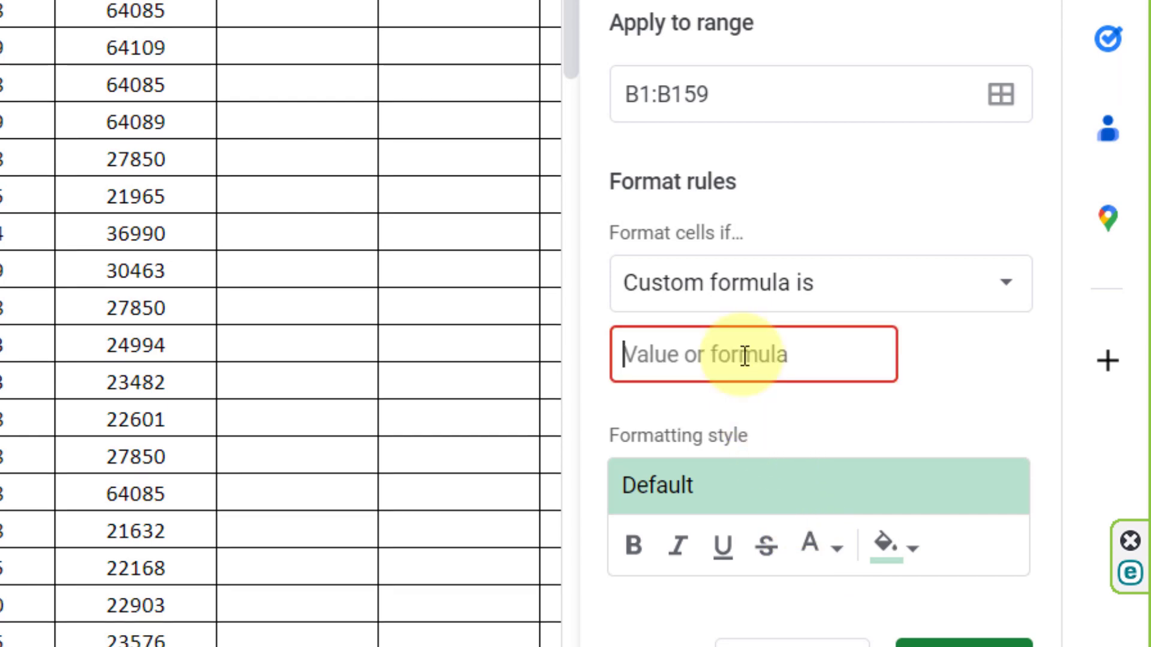
pyautogui.write('=B2')
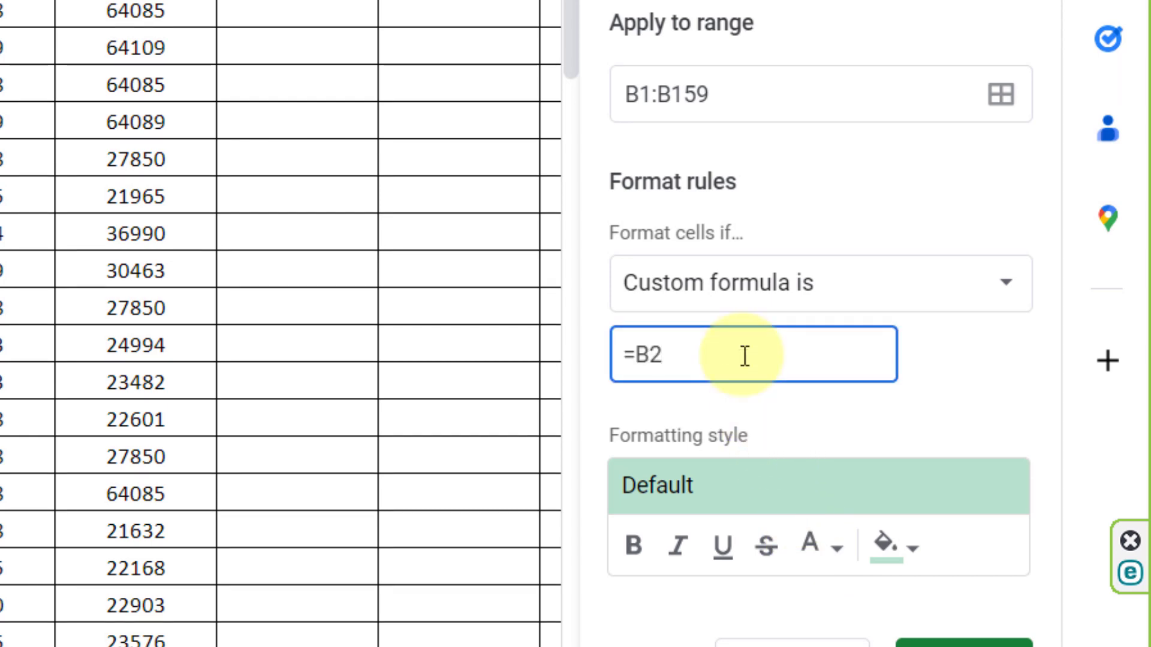
pyautogui.write('=I')
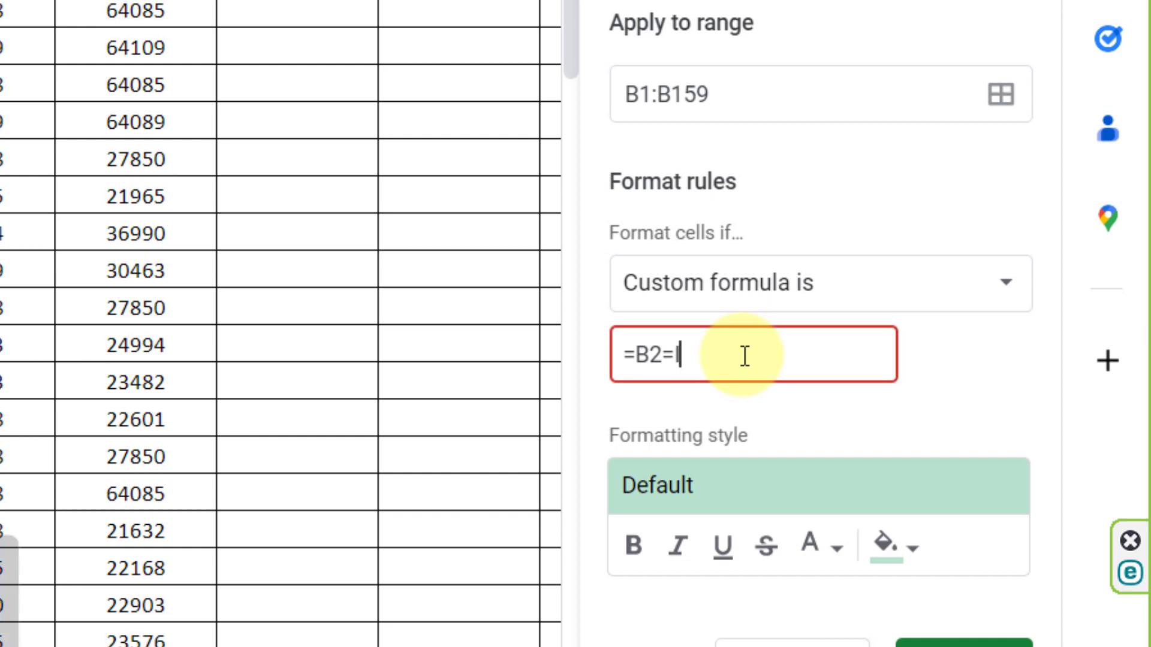
pyautogui.write('NDIRECT(')
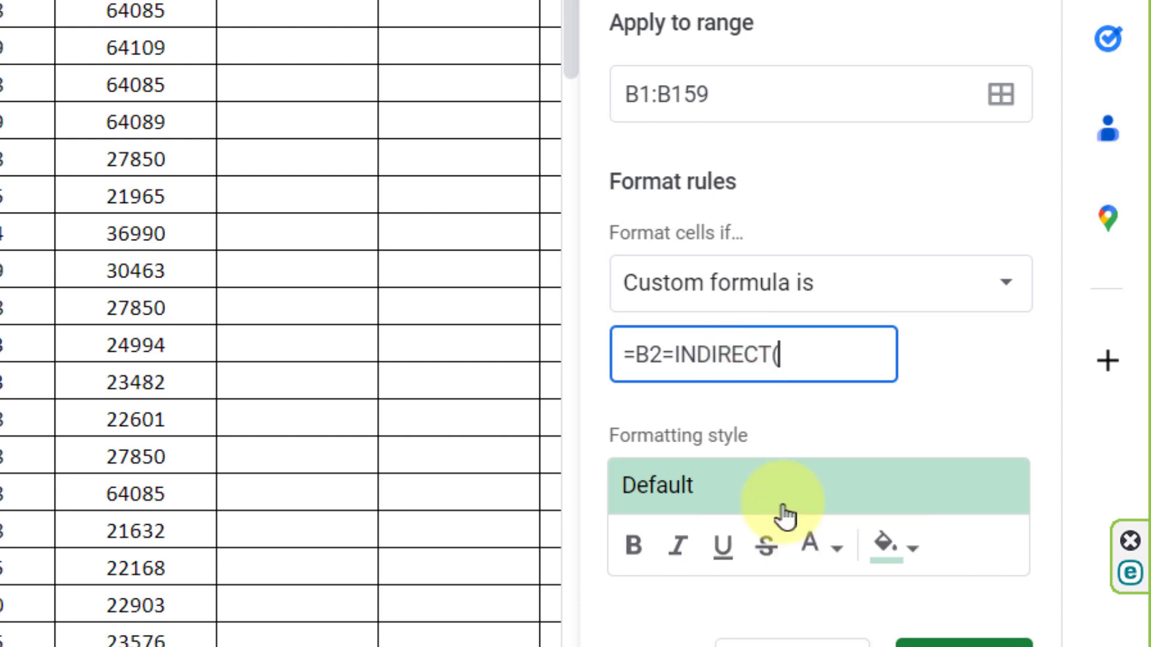
pyautogui.write('"S')
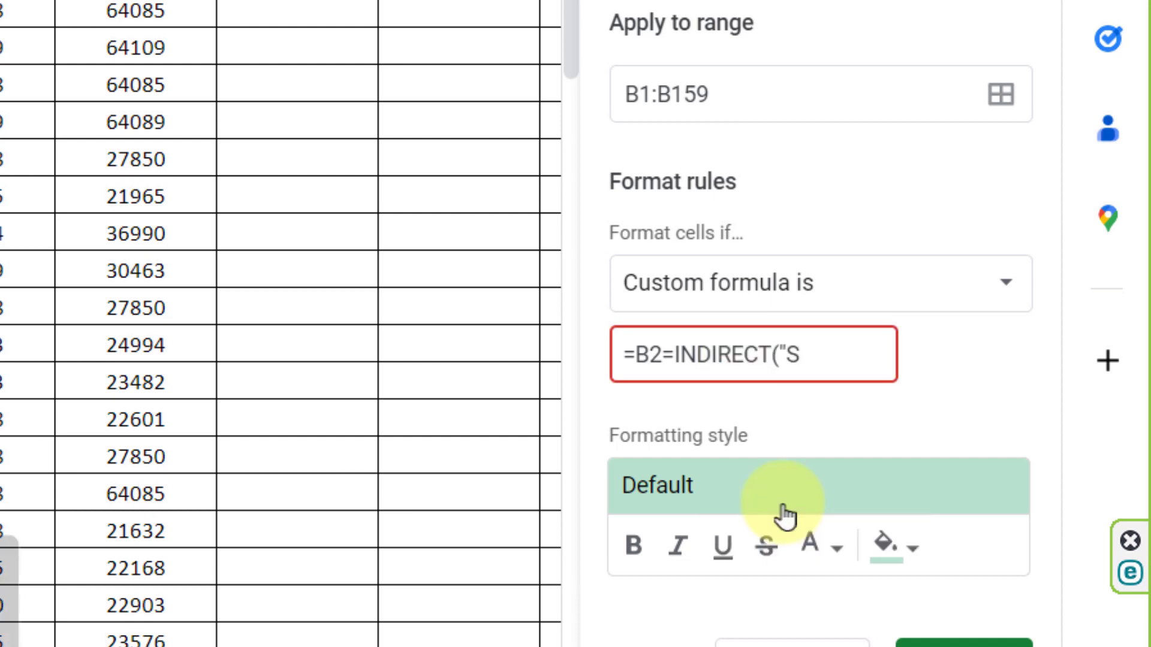
pyautogui.write('heet2')
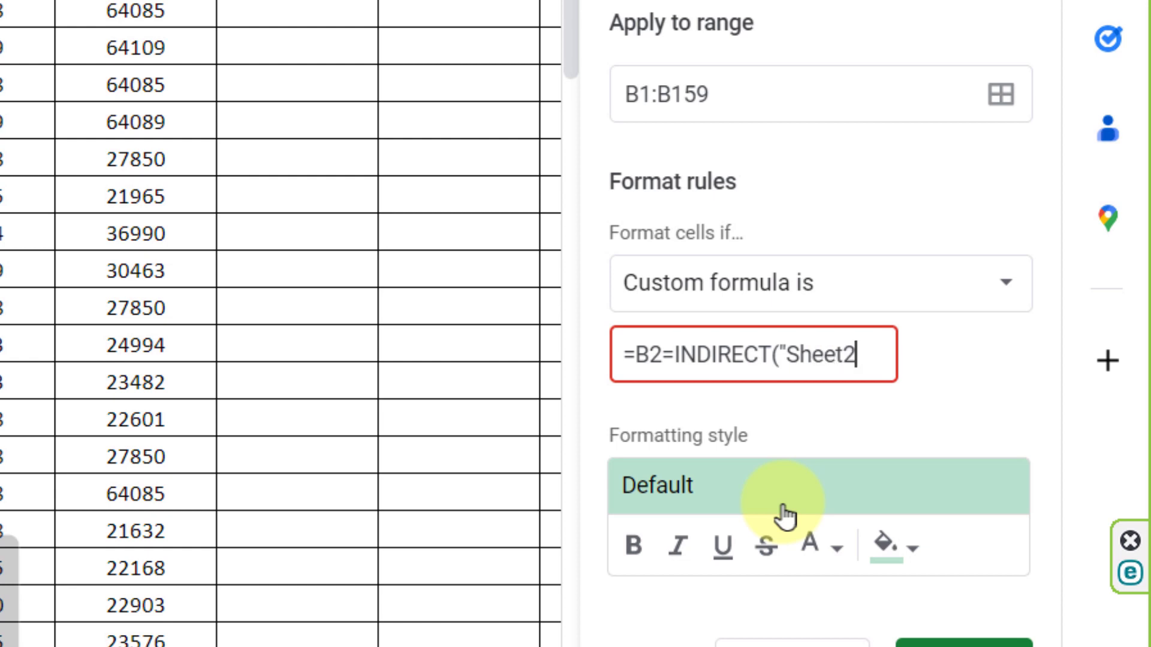
pyautogui.write('!')
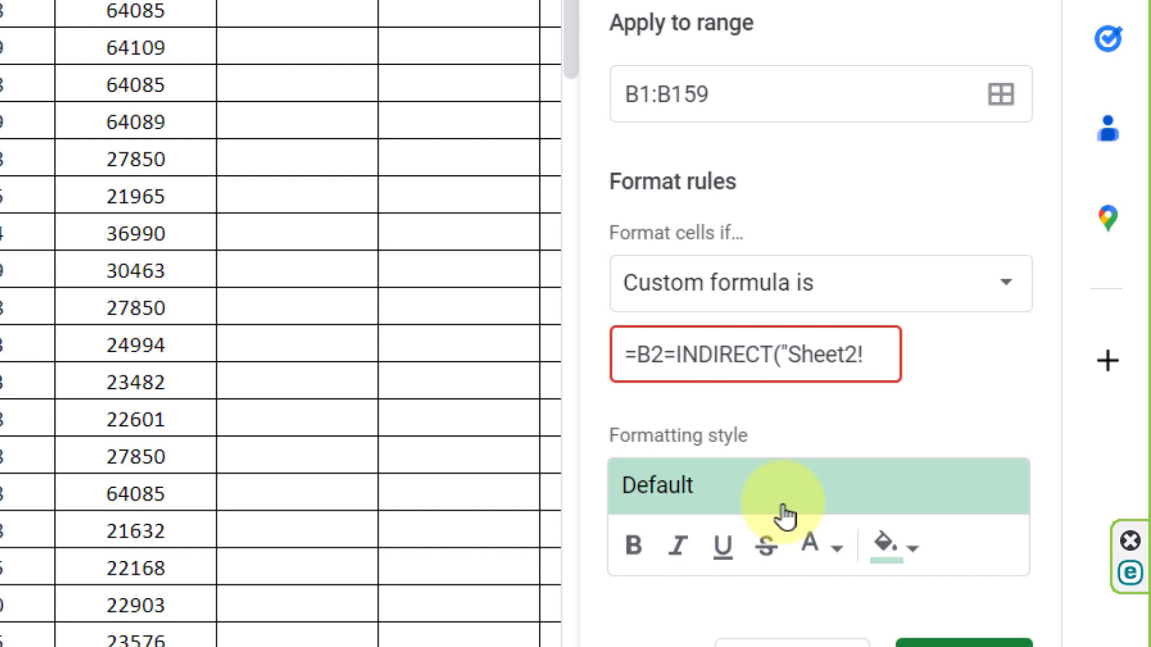
pyautogui.click(876, 354)
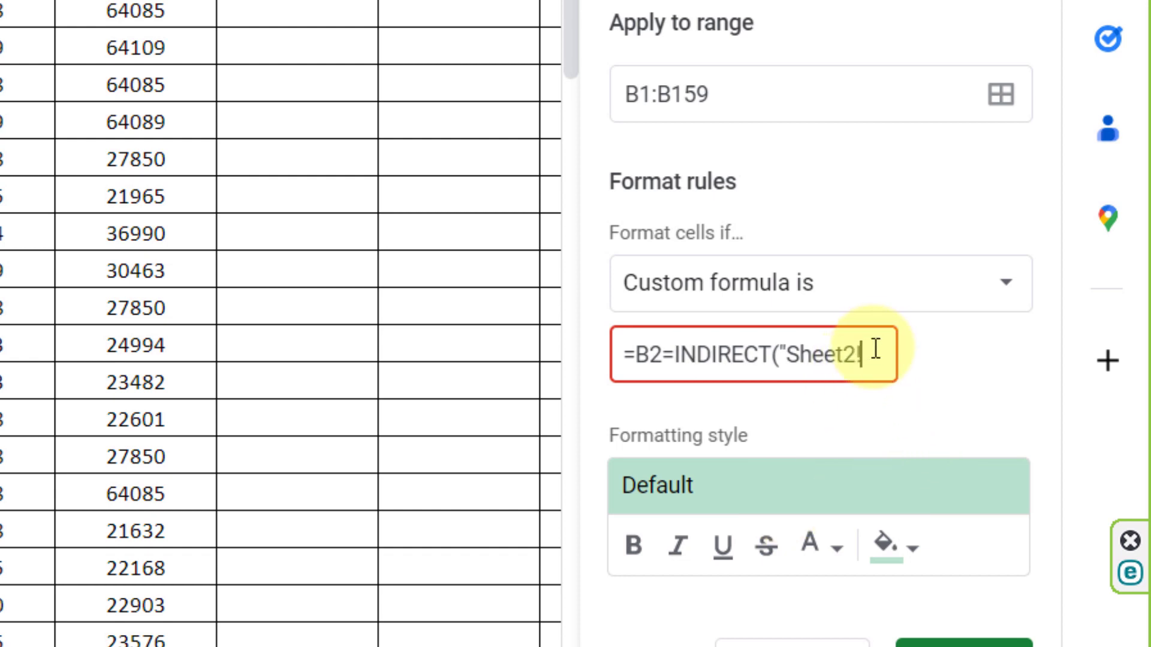
pyautogui.write('A2:A')
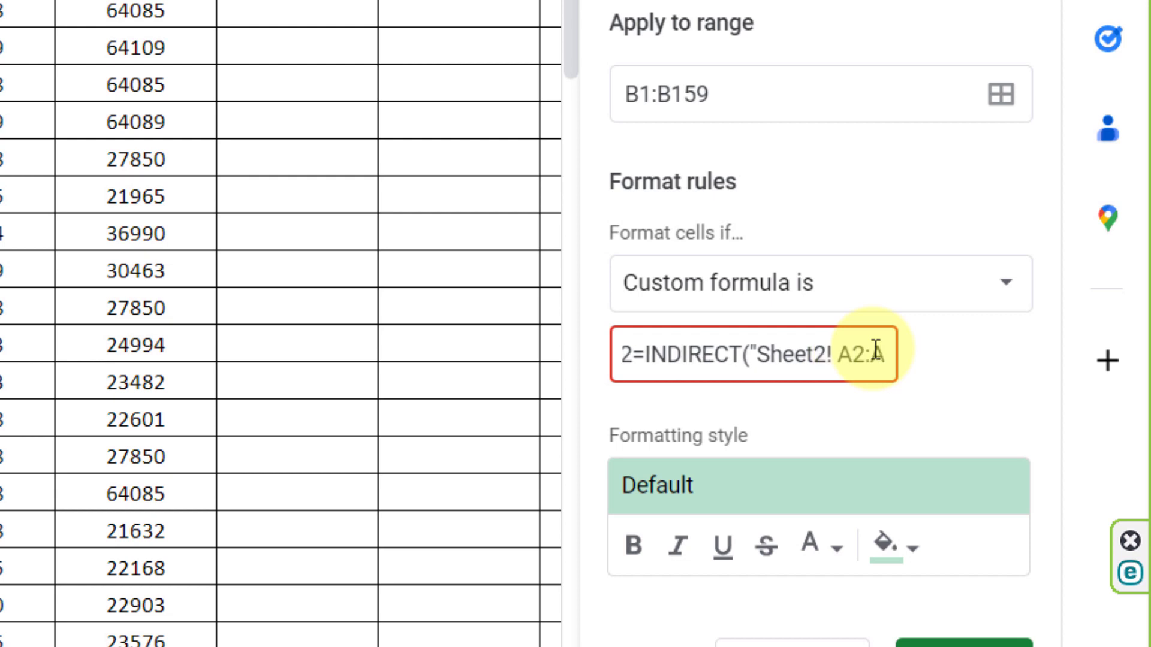
pyautogui.write('"')
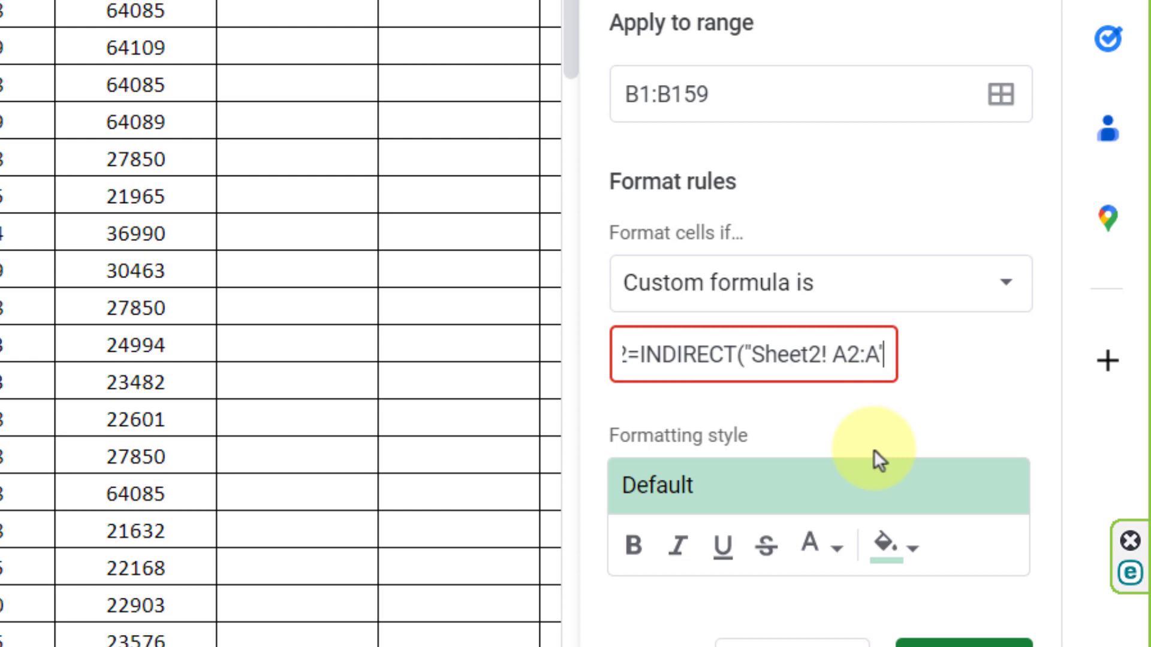
pyautogui.write(')')
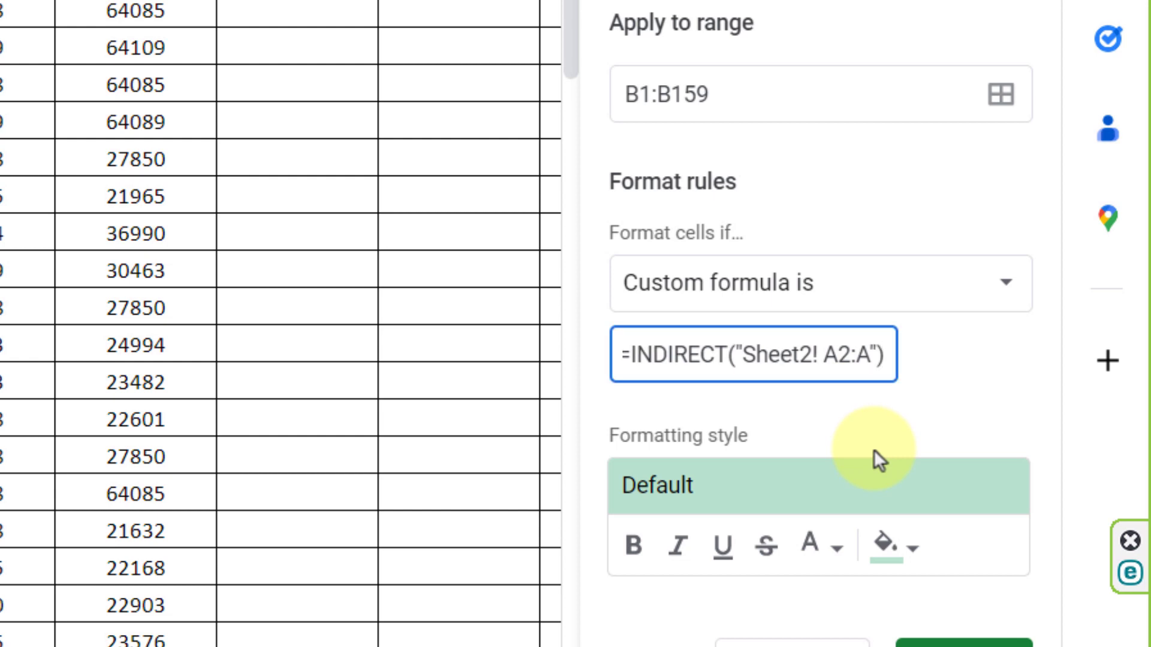
pyautogui.click(886, 544)
pyautogui.click(681, 99)
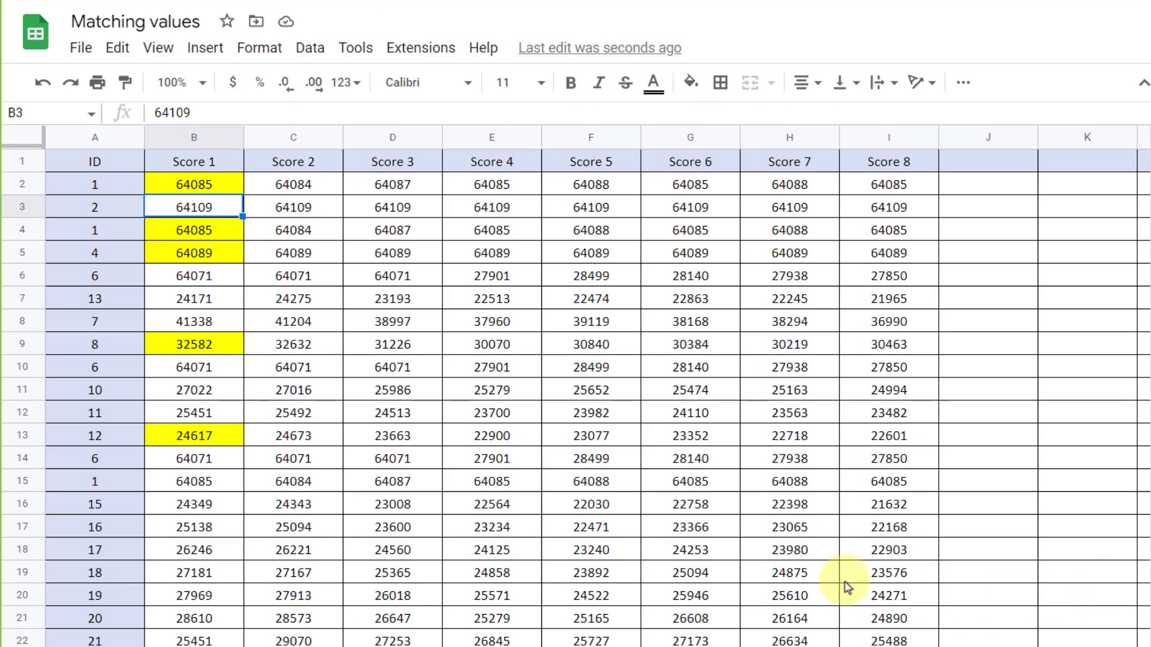
# Move up to cell B2, then switch to the Sheet2 tab.
pyautogui.press('Up')
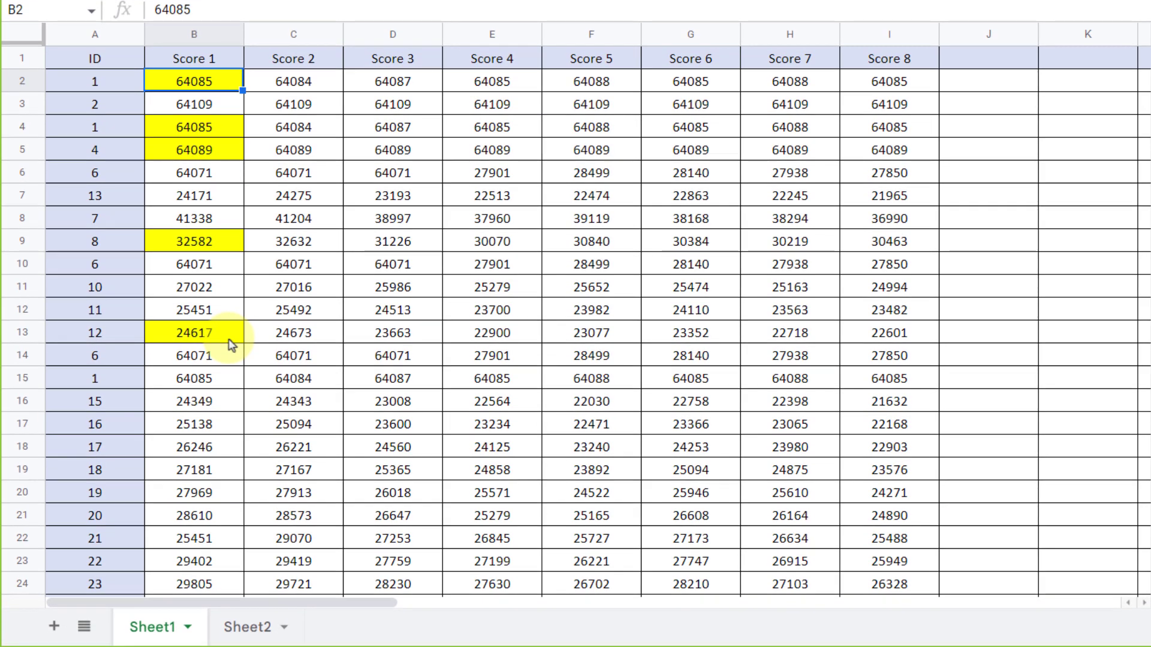
pyautogui.click(251, 633)
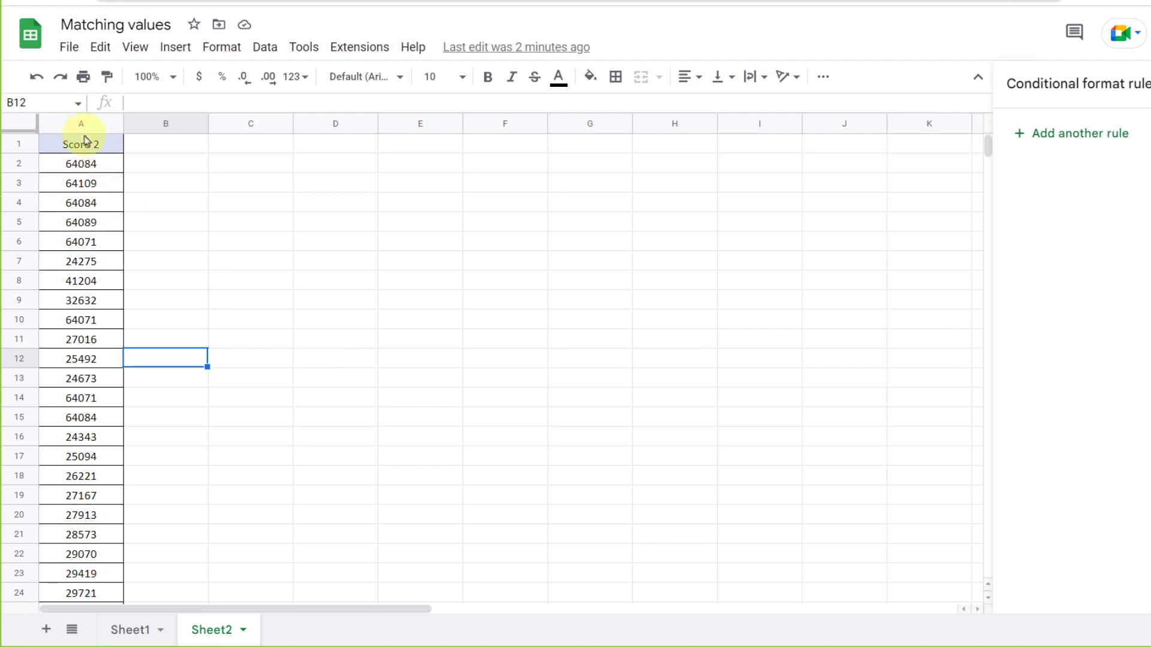
# Select column A and start a conditional formatting rule with a custom formula condition.
pyautogui.click(81, 123)
pyautogui.click(239, 46)
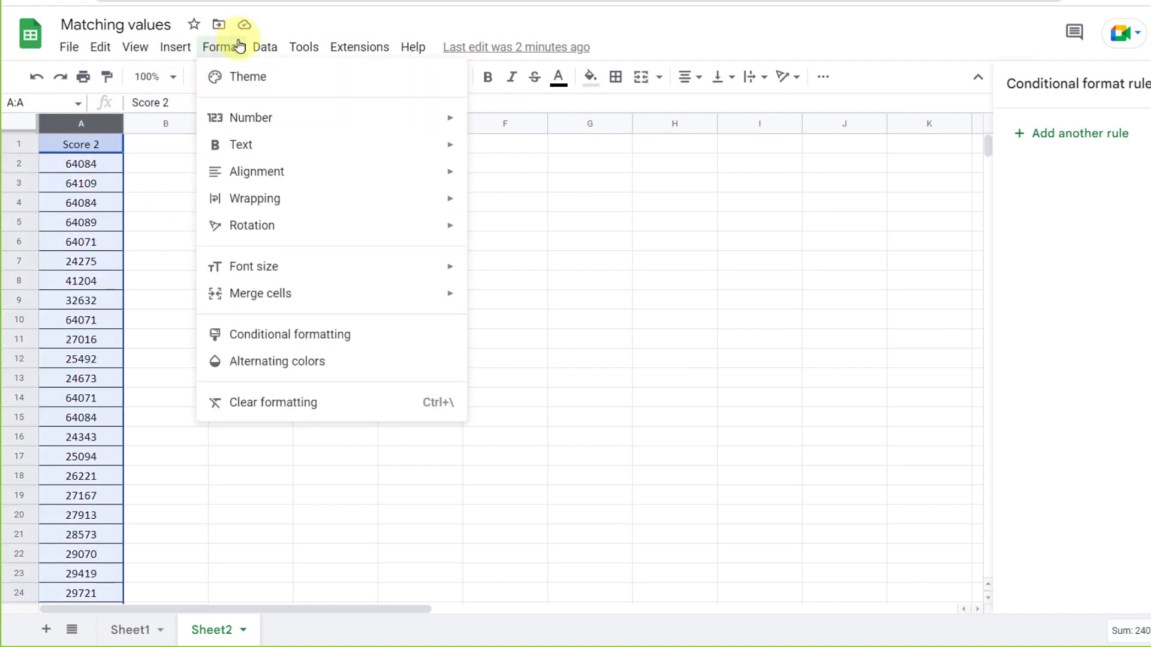
pyautogui.click(290, 339)
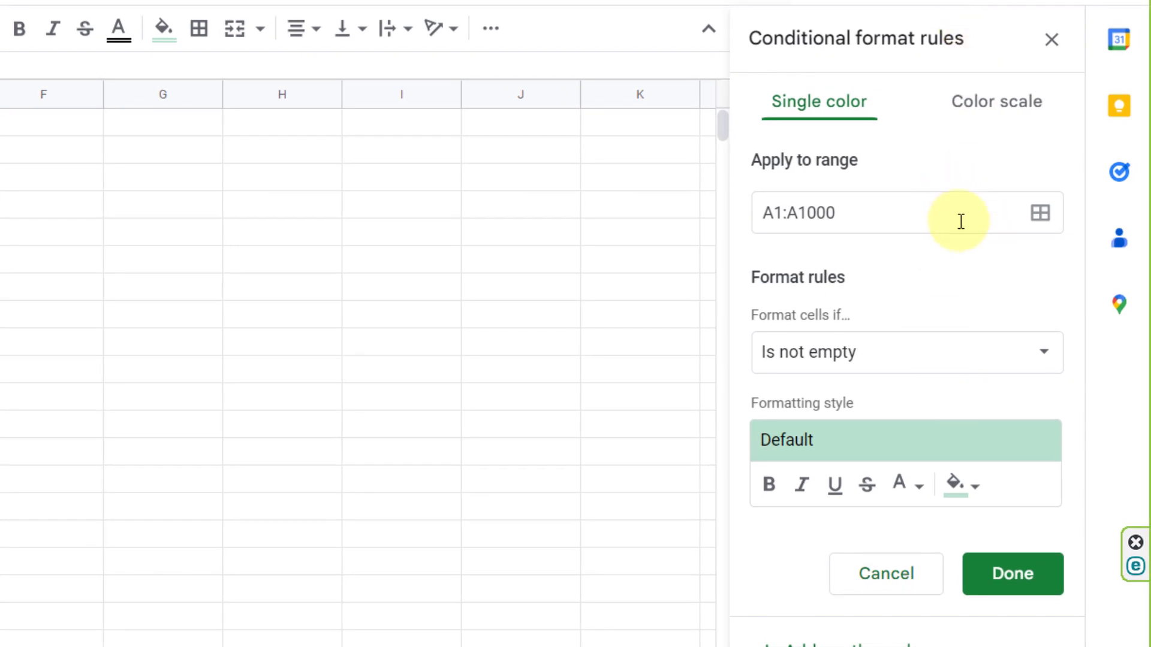
pyautogui.click(913, 364)
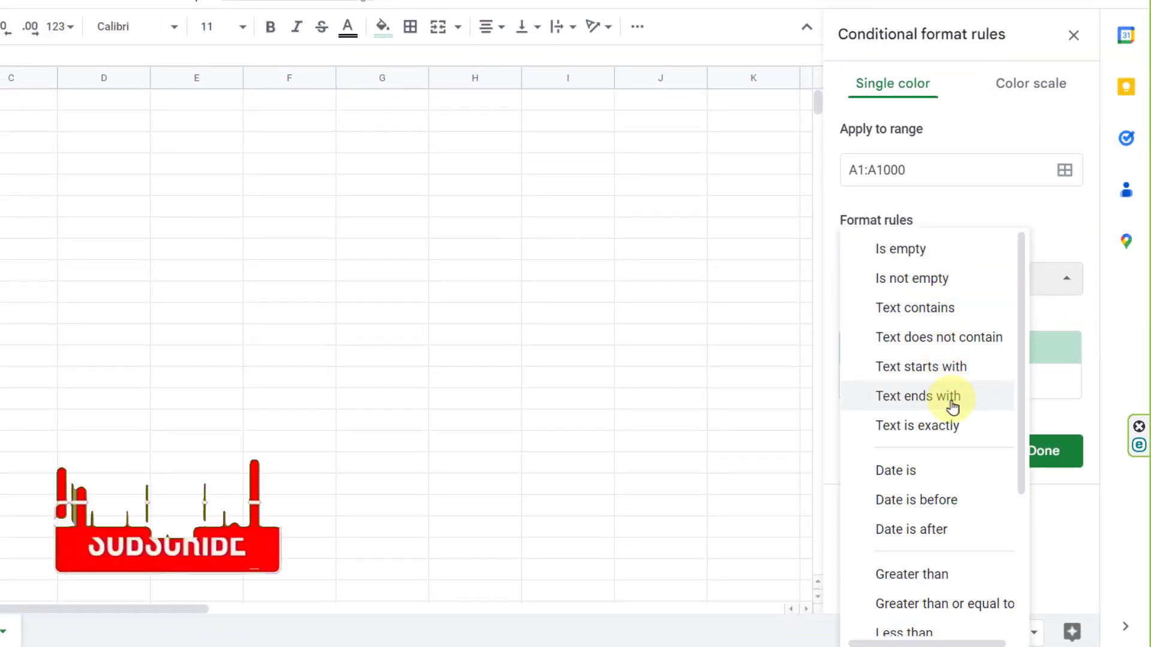
pyautogui.scroll(-3, 953, 407)
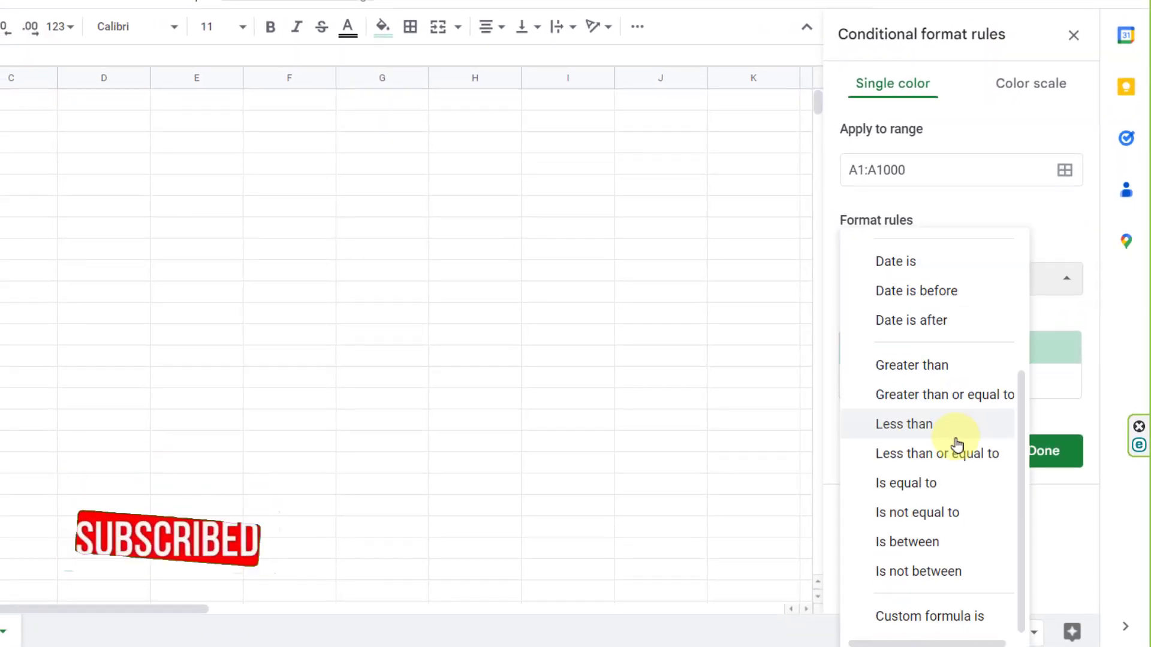
pyautogui.click(949, 619)
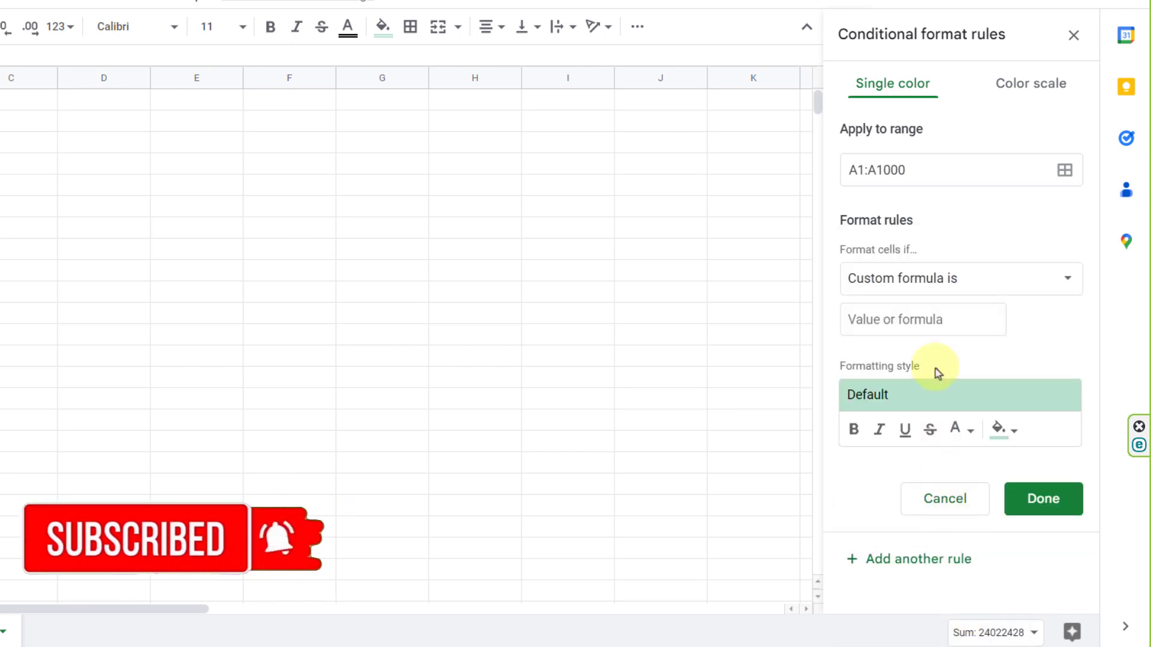
# Enter =A2=indirect("Sheet1!B2:B"), choose a yellow fill, and save the rule.
pyautogui.click(918, 322)
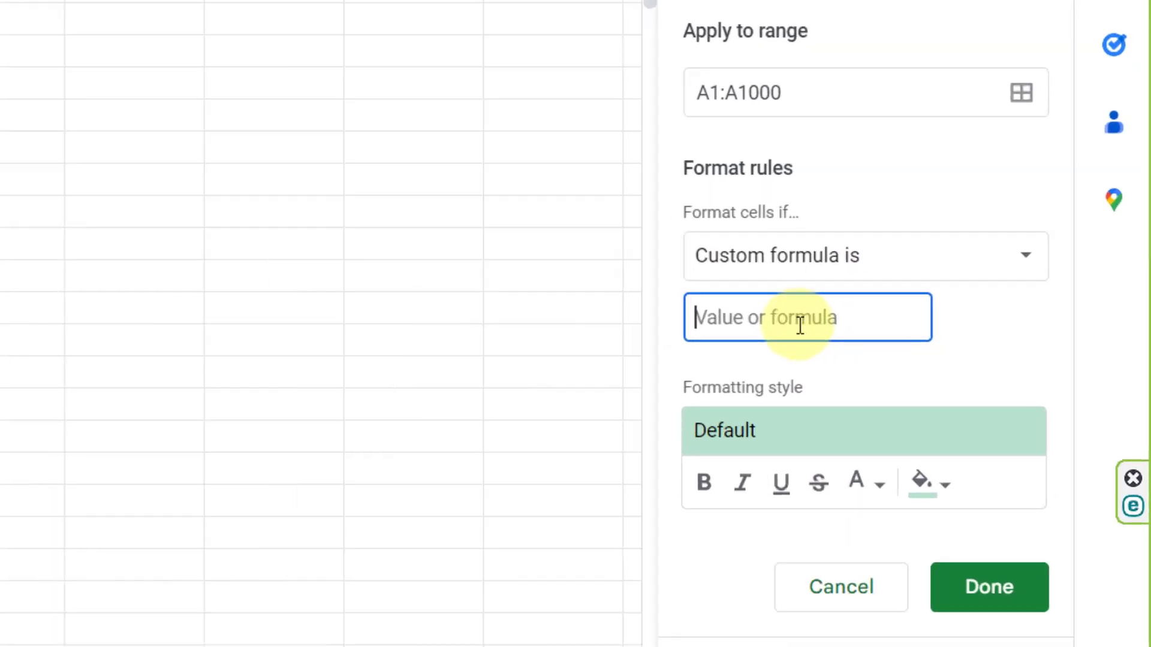
pyautogui.write('=')
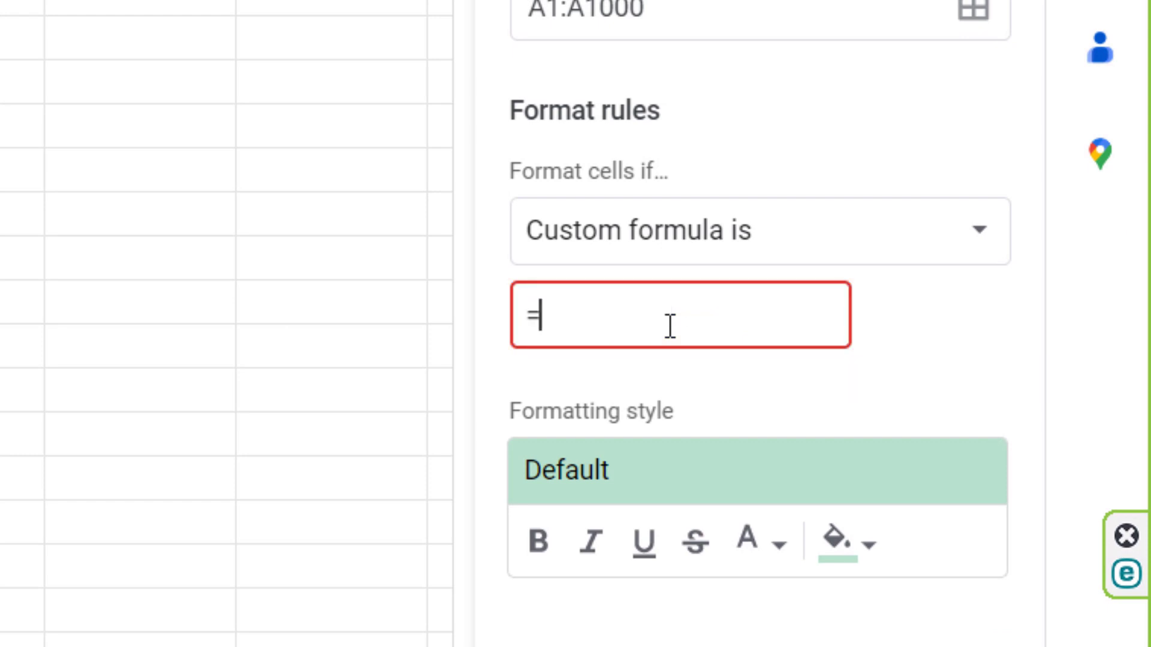
pyautogui.write('A2')
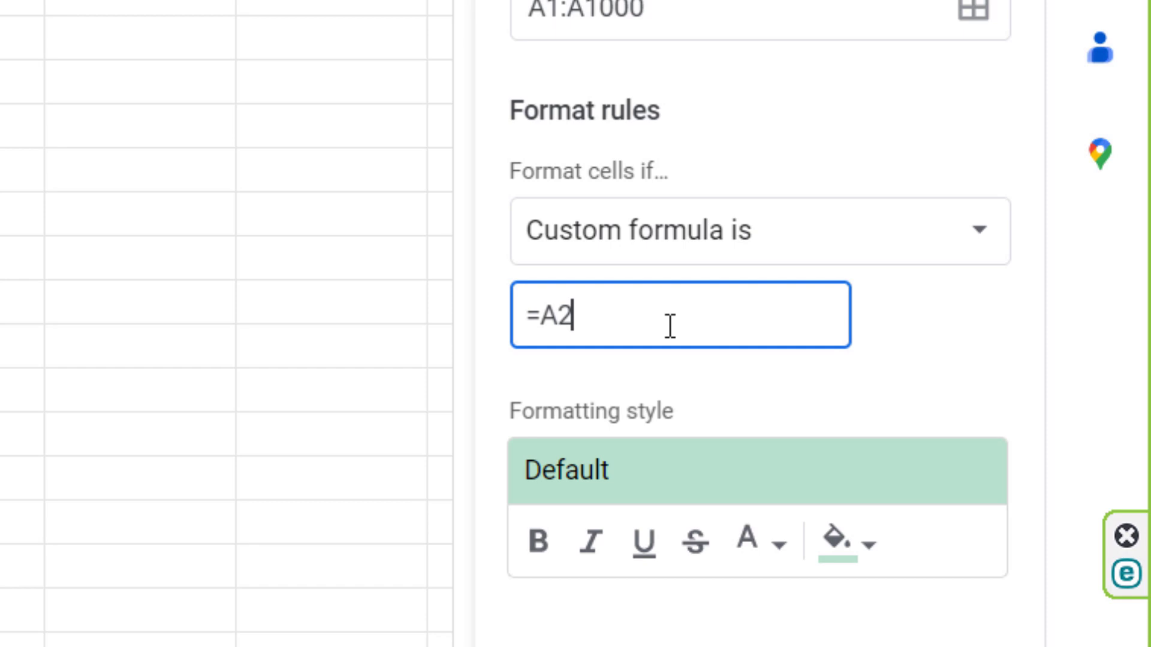
pyautogui.write('=indi')
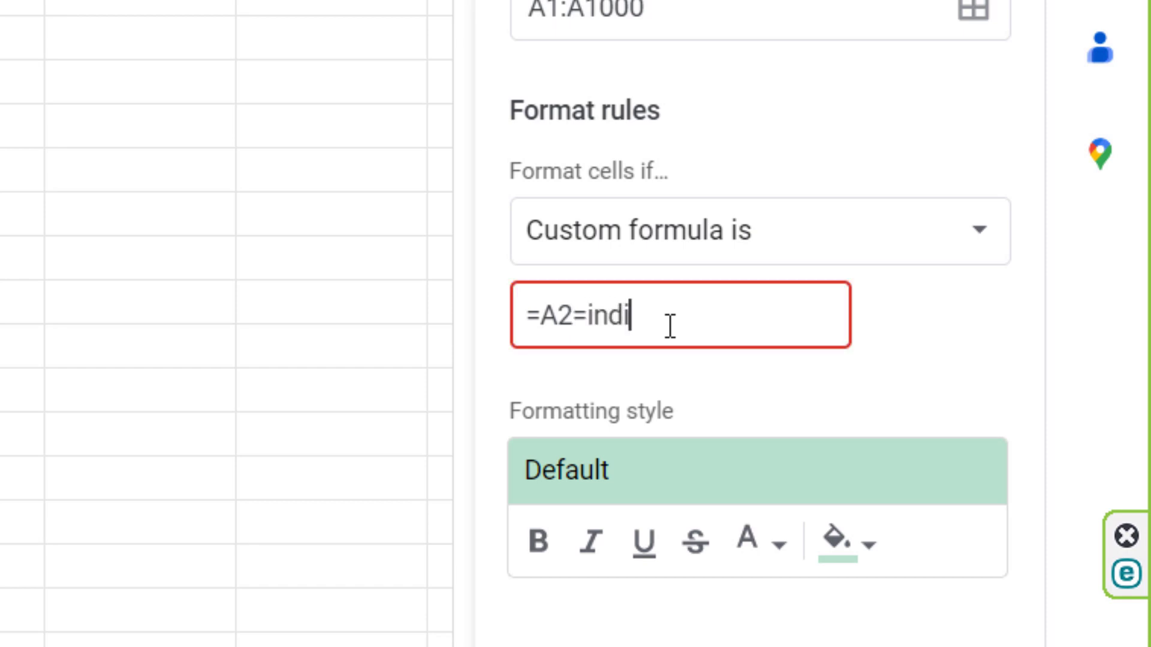
pyautogui.write('rect("Sheet1')
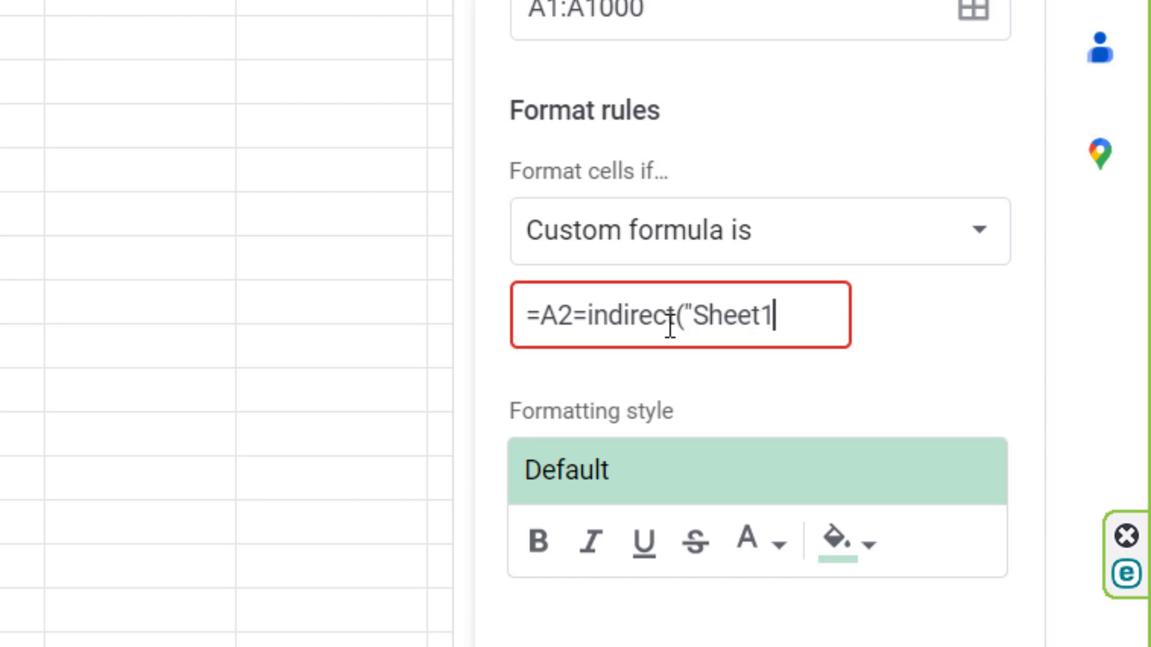
pyautogui.write('!B2')
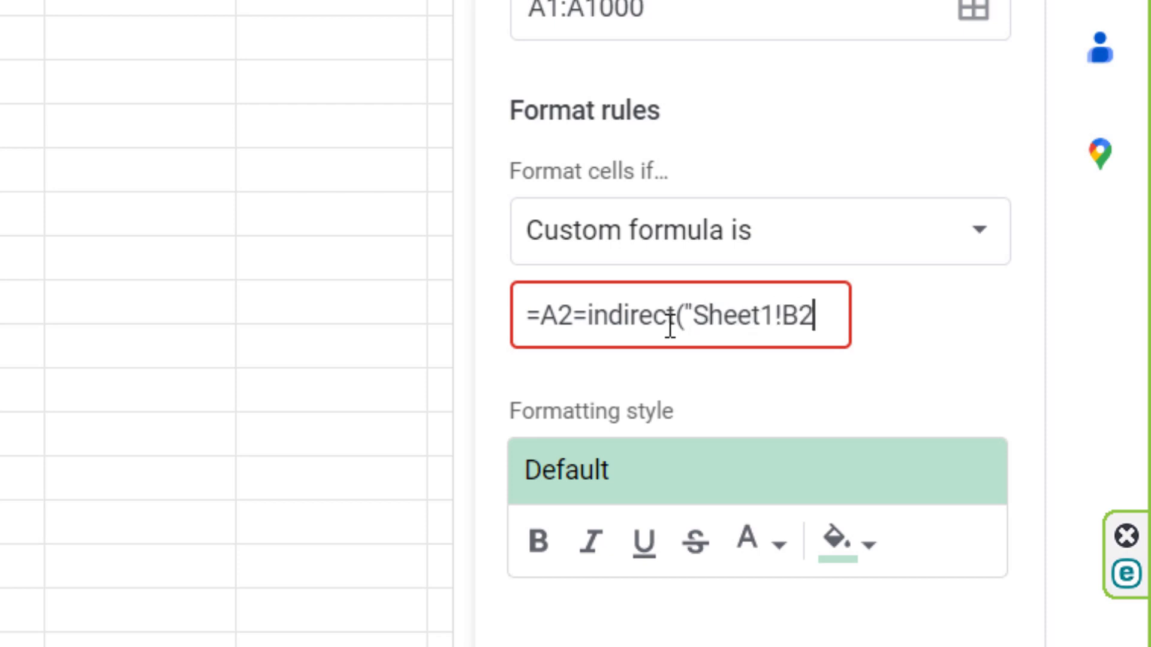
pyautogui.write(':B")')
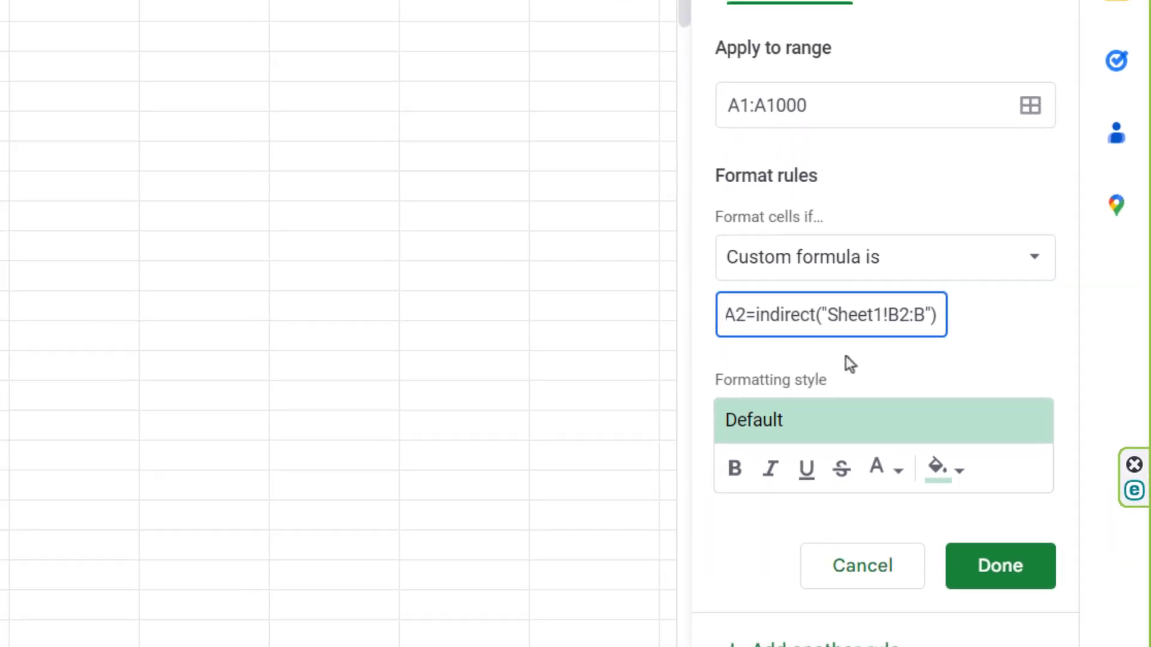
pyautogui.click(938, 467)
pyautogui.click(778, 106)
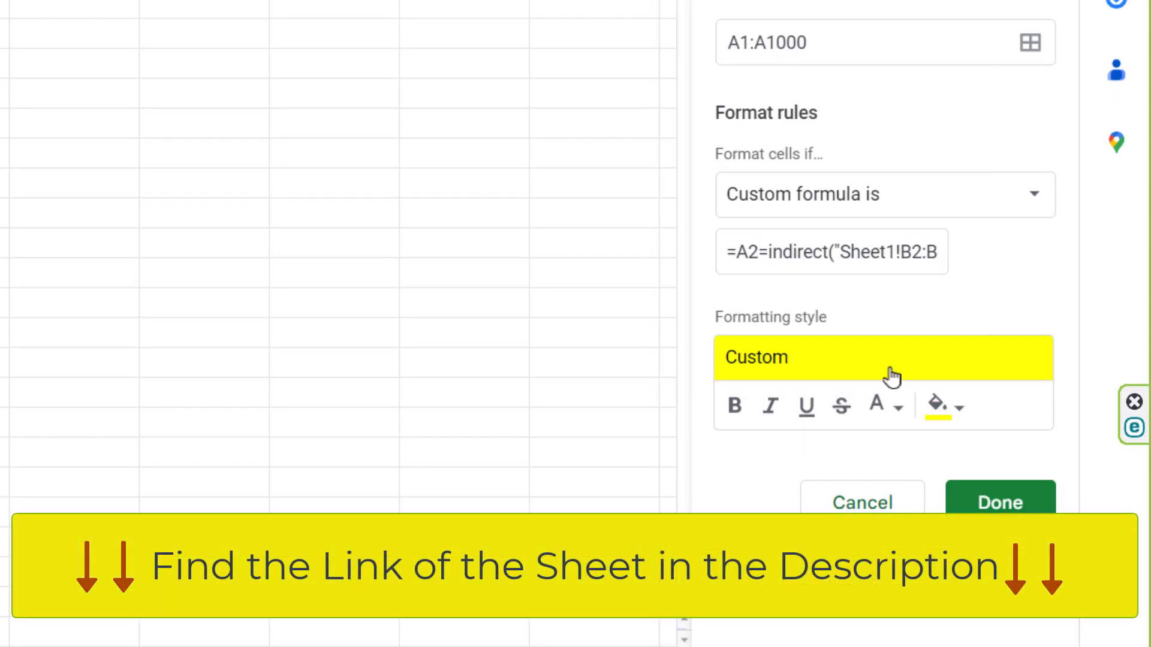
pyautogui.click(1001, 502)
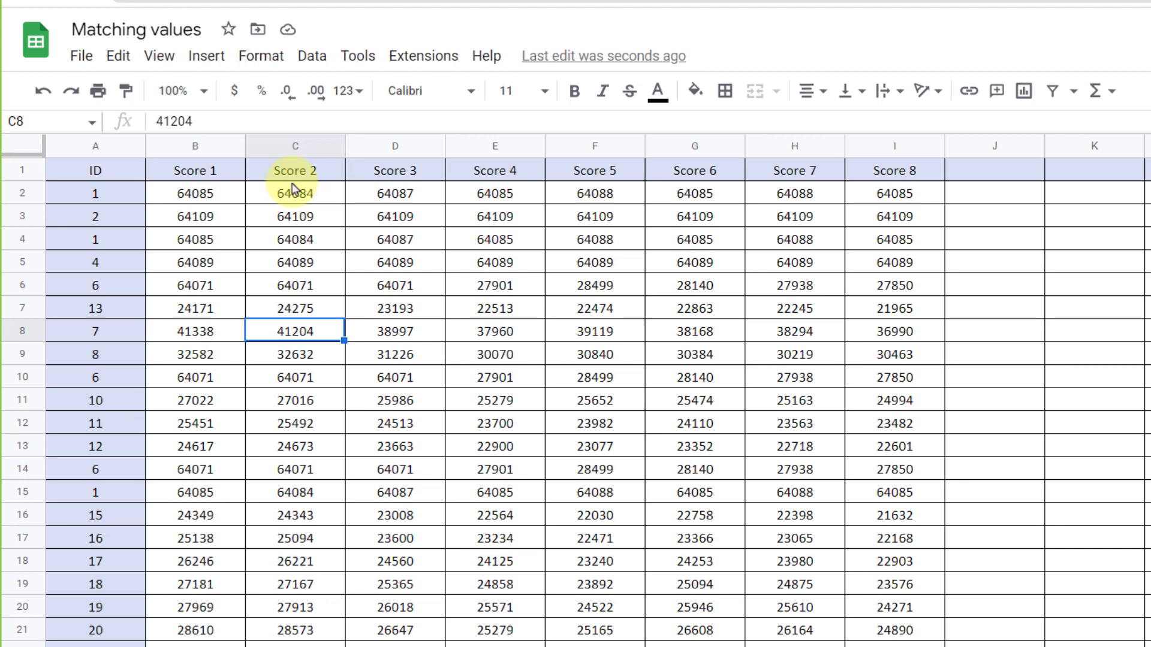
# Add another conditional formatting rule with its range changed from B2 to A1:I159.
pyautogui.click(180, 193)
pyautogui.click(277, 60)
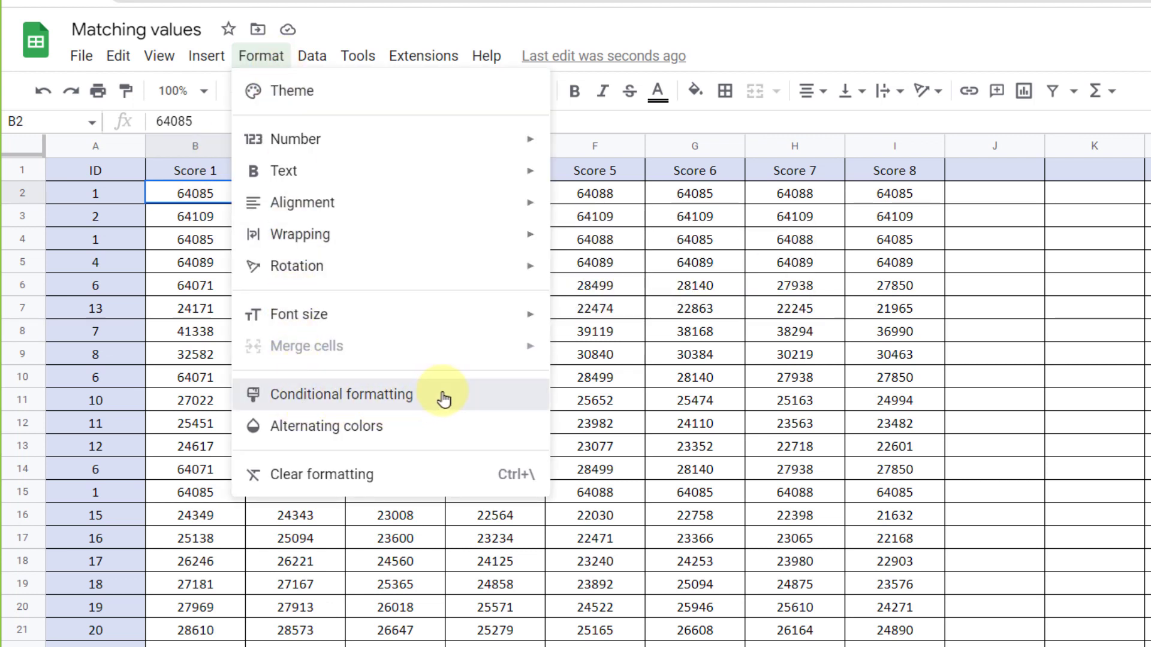
pyautogui.click(409, 401)
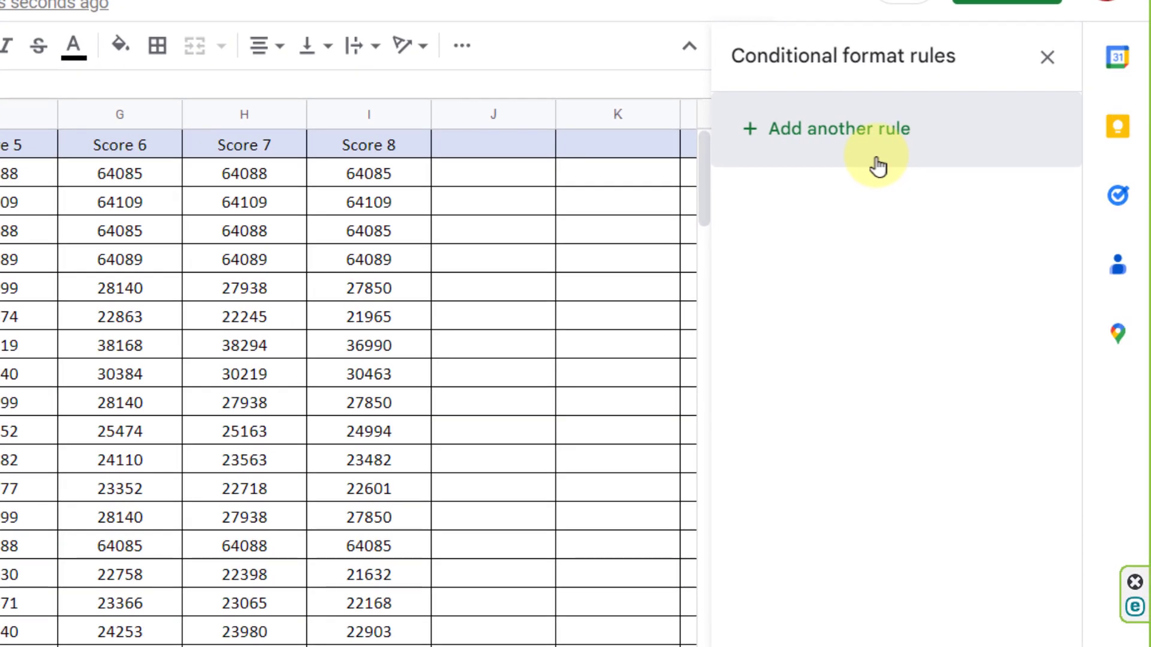
pyautogui.click(878, 166)
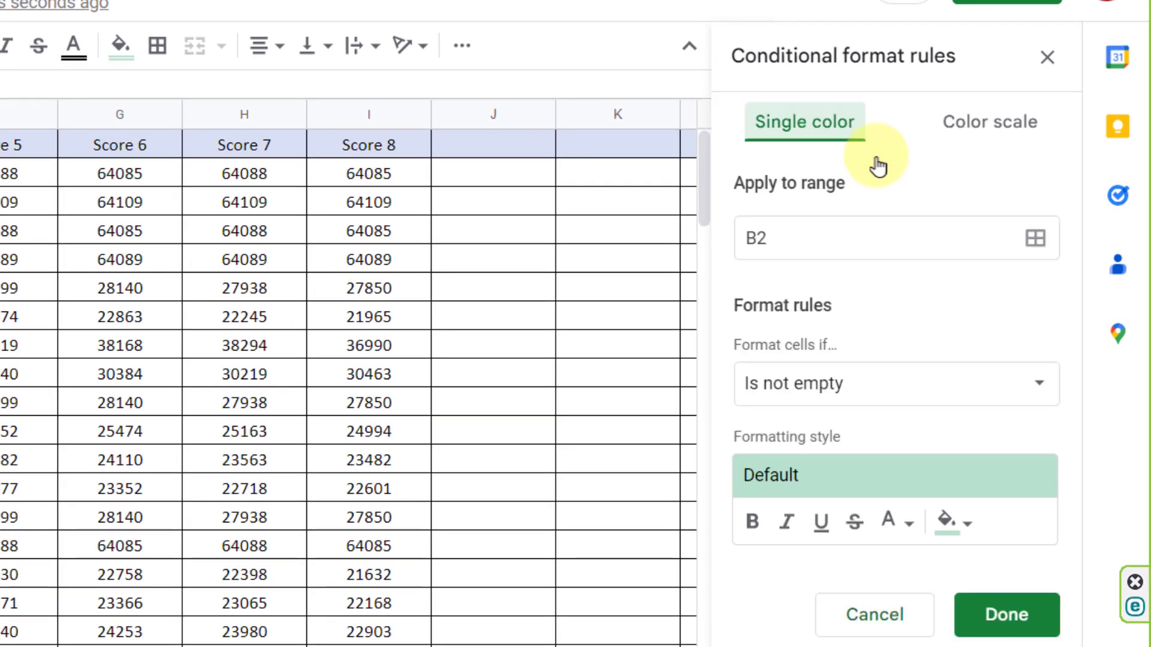
pyautogui.click(1035, 238)
pyautogui.press('BackSpace')
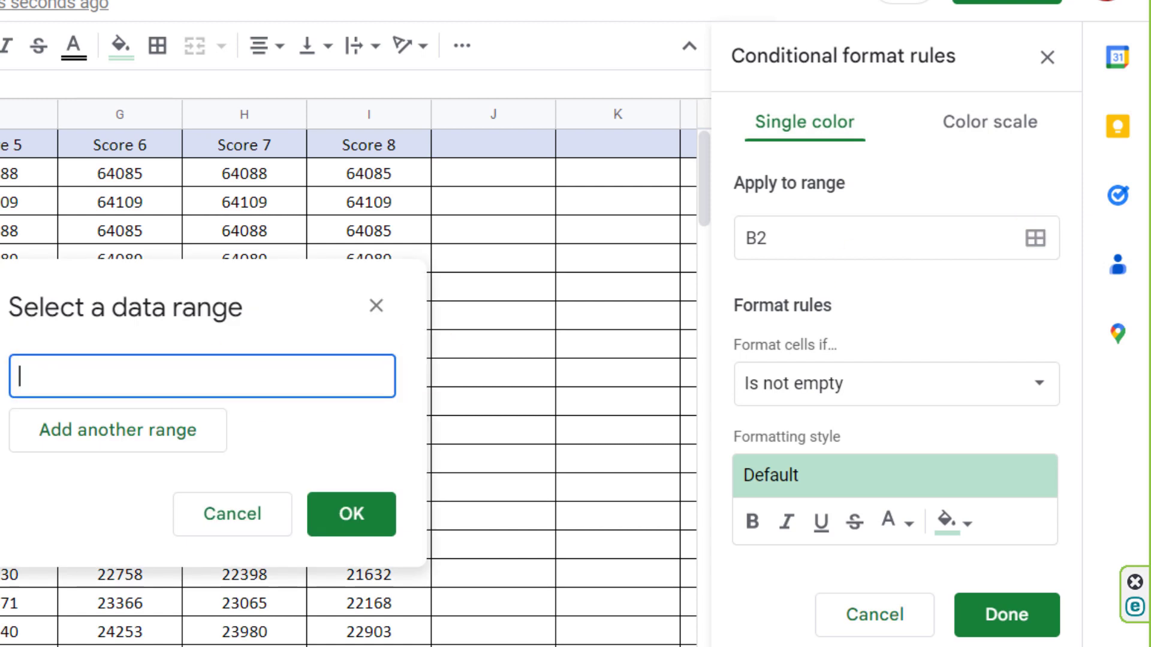
pyautogui.write('A1:I159')
pyautogui.click(353, 512)
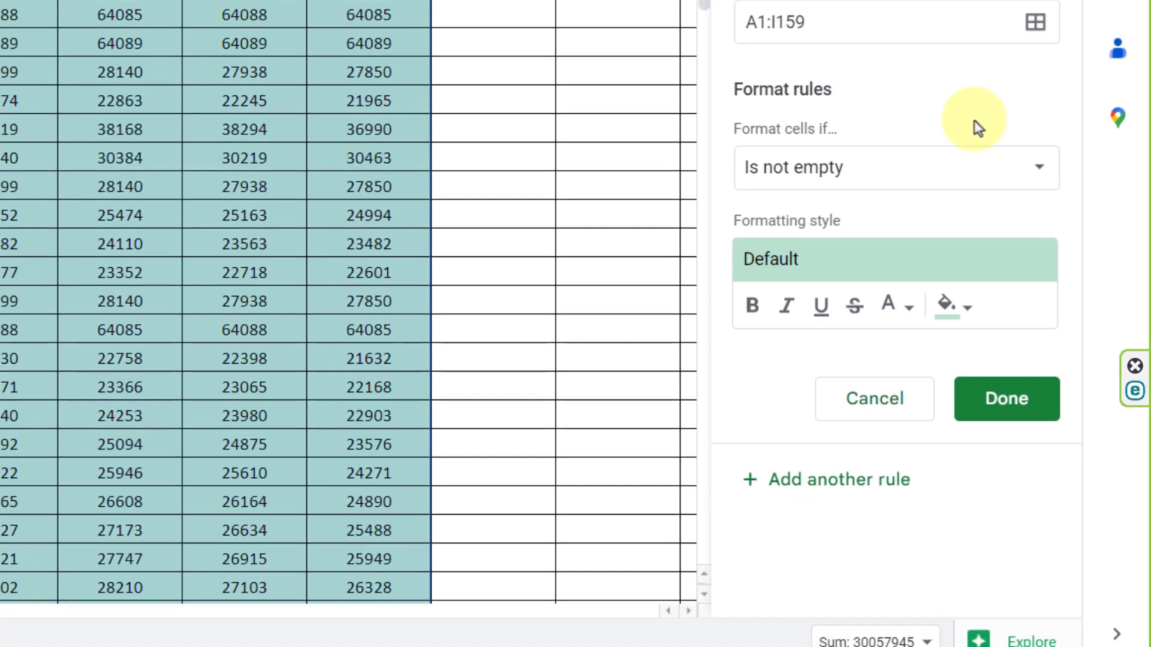
# Set the condition to 'Custom formula is' and select a spare cell in column J.
pyautogui.click(929, 346)
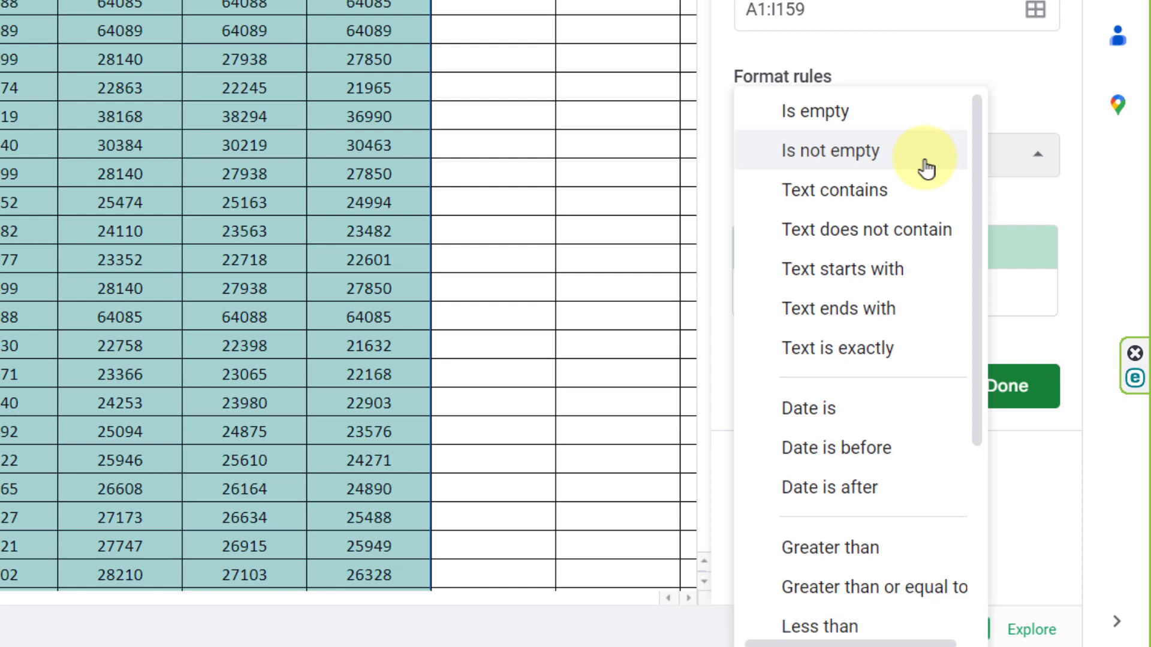
pyautogui.scroll(-4, 863, 540)
pyautogui.click(945, 609)
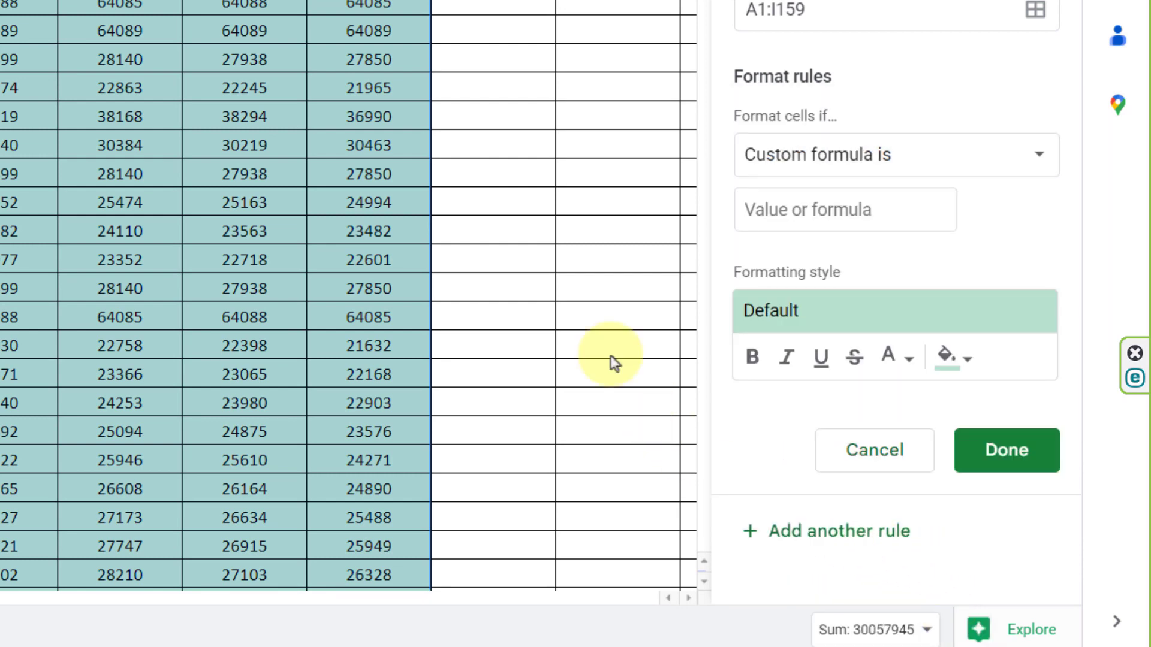
pyautogui.click(528, 286)
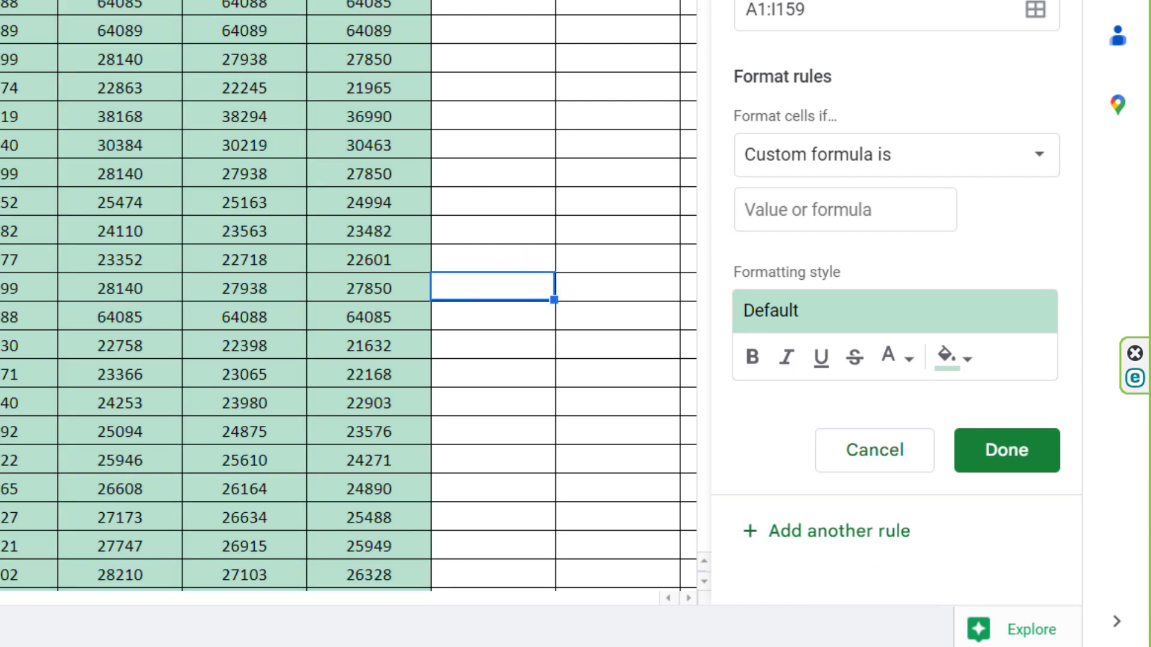
# In the spare cell, type =Countif(arrayformula(A$2:$A&B$2:$B&C$2:$C) using F4 for anchoring.
pyautogui.press('Return')
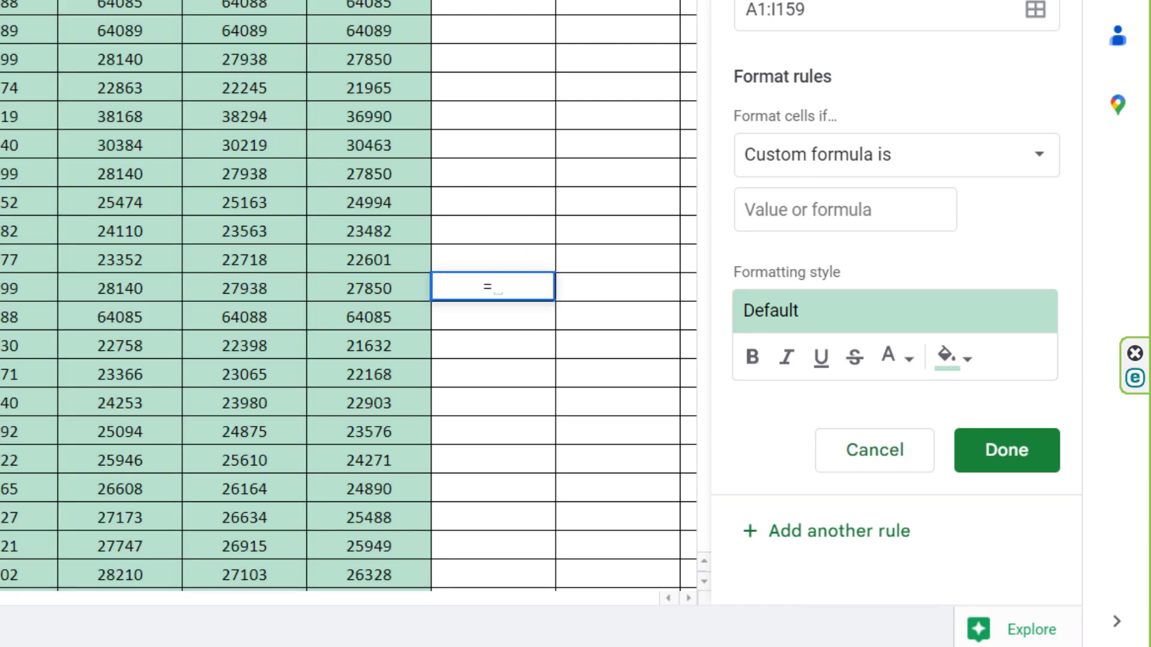
pyautogui.write('=Countif(arrayfo')
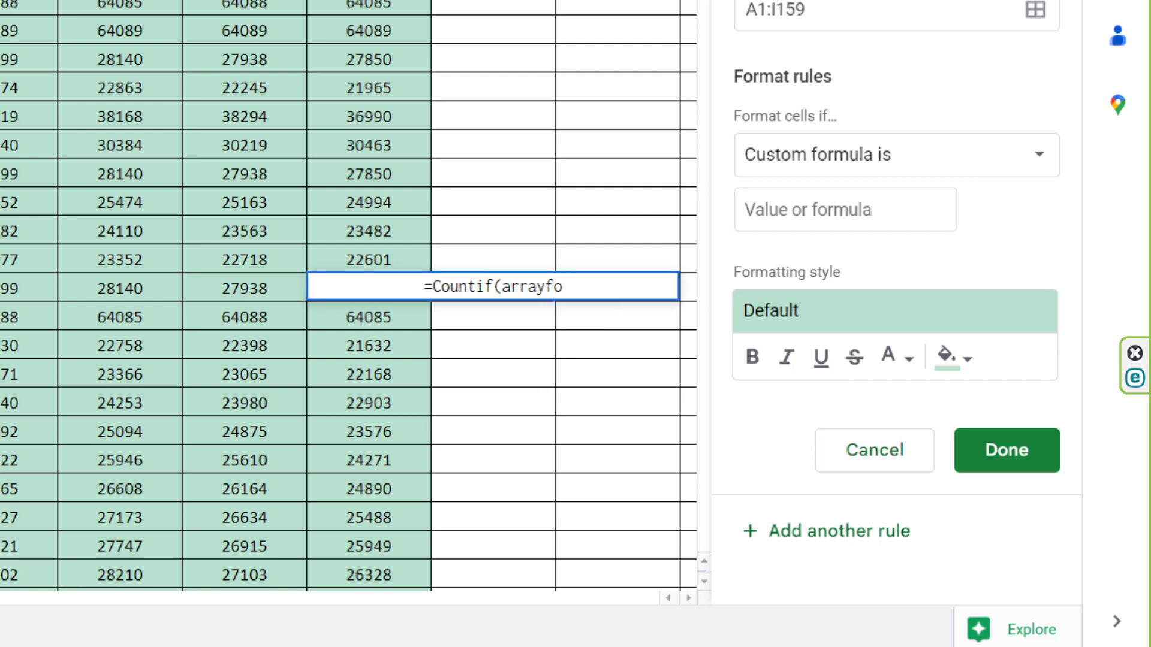
pyautogui.write('rmula')
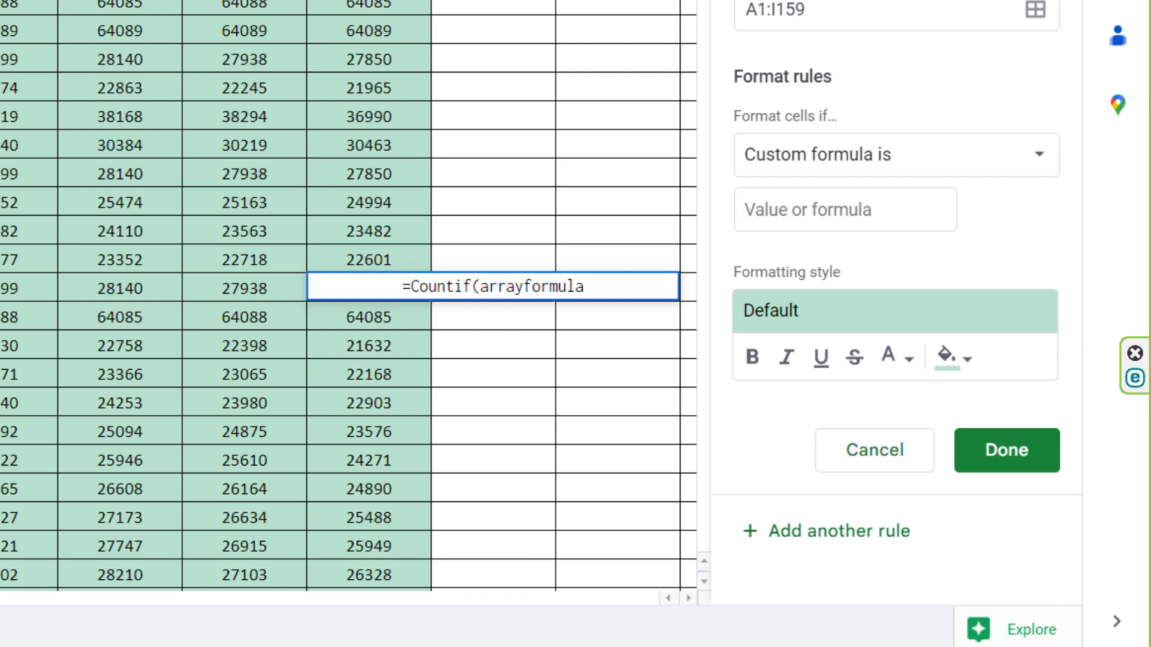
pyautogui.write('(')
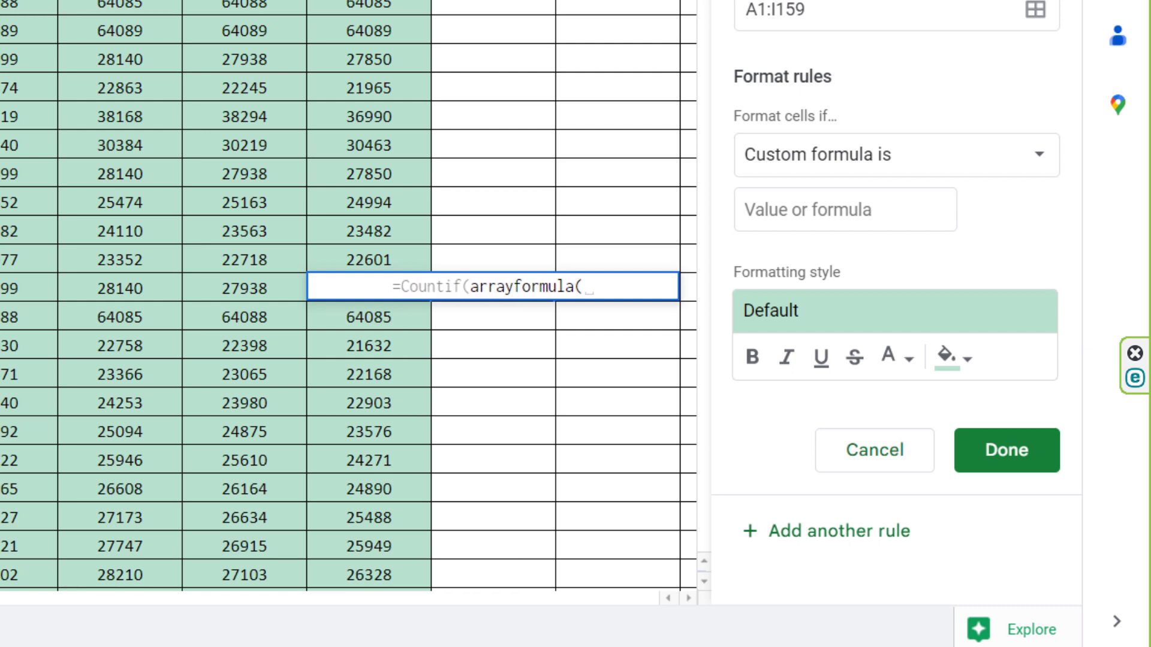
pyautogui.write('A')
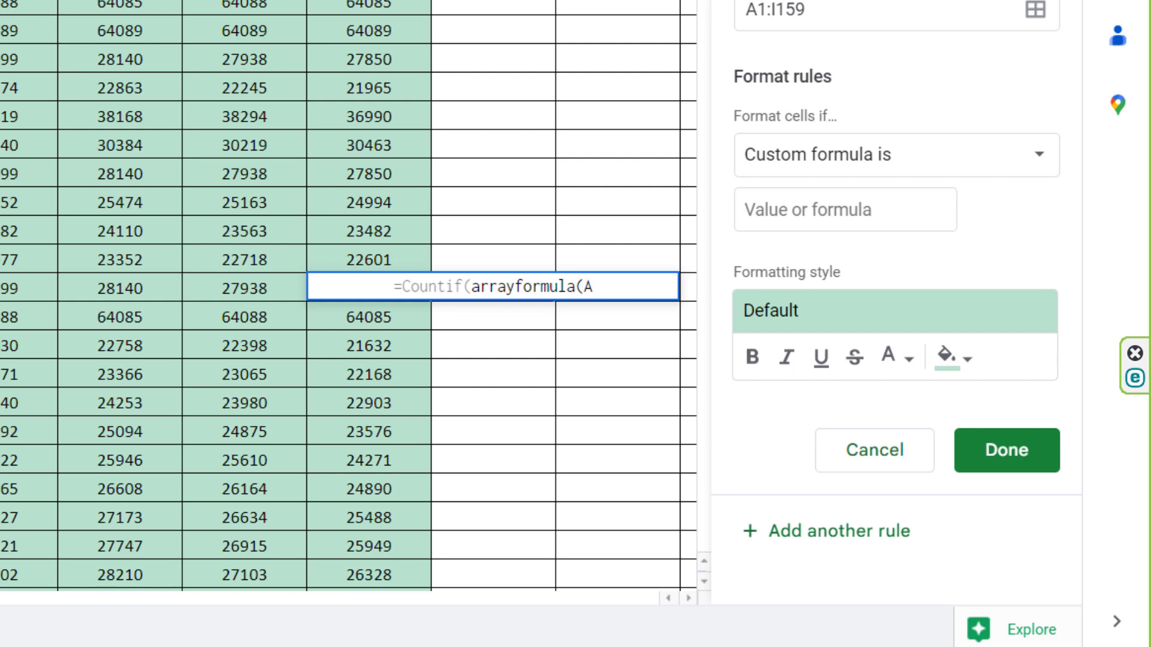
pyautogui.write('2')
pyautogui.press('F4')
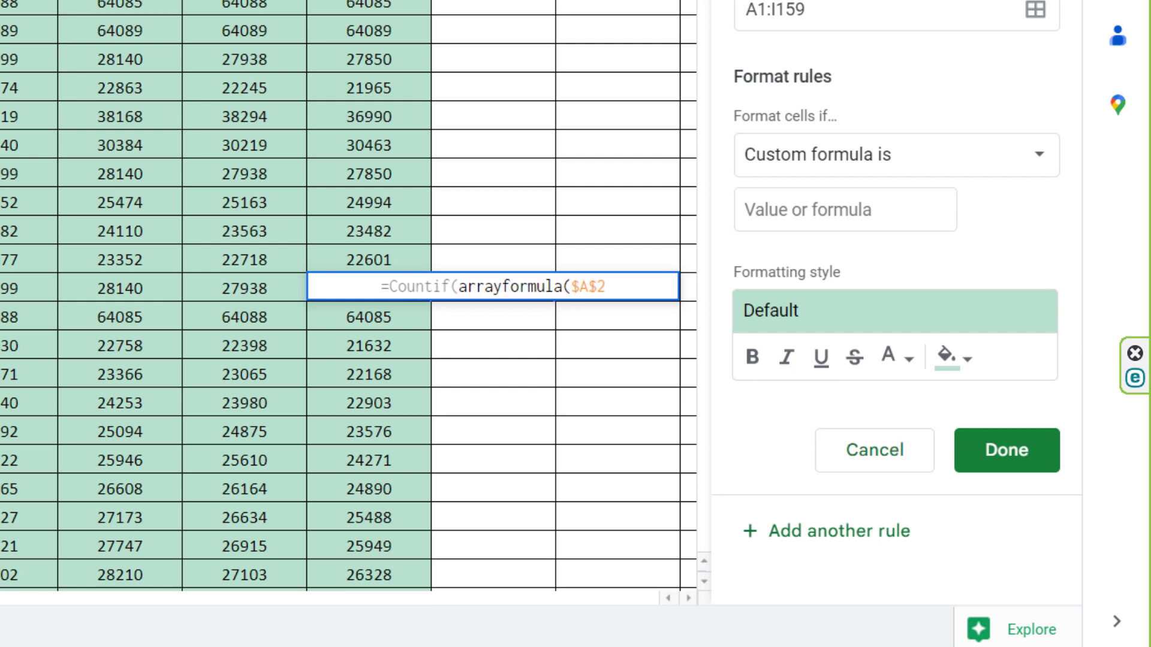
pyautogui.write(':A')
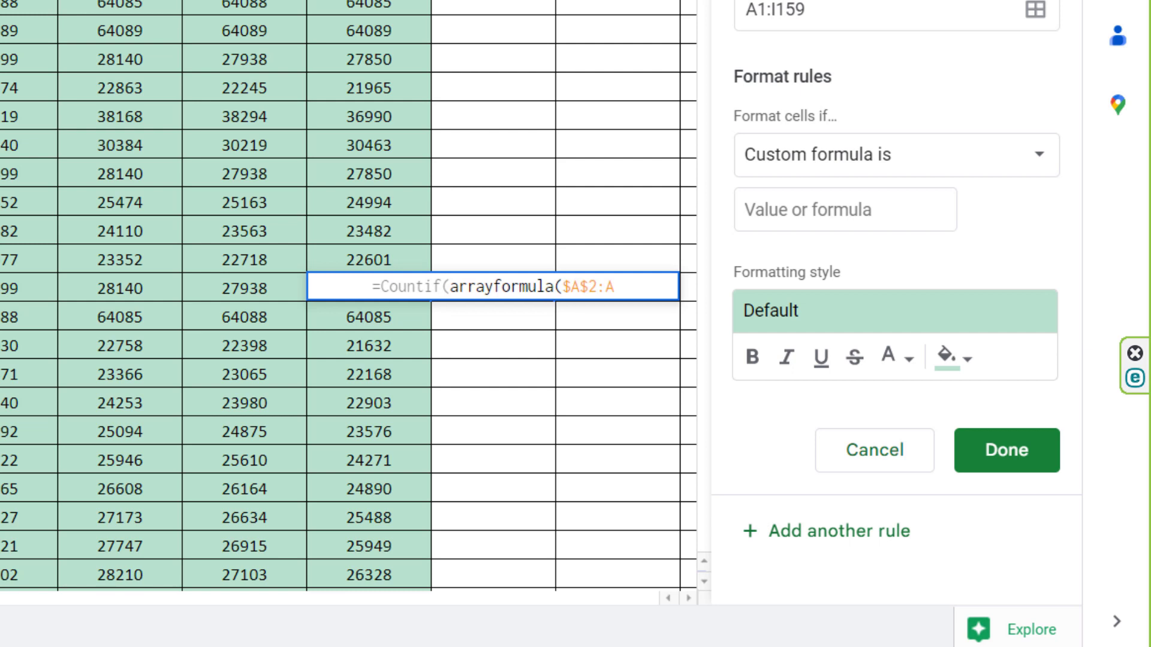
pyautogui.press('F4')
pyautogui.write('& B2')
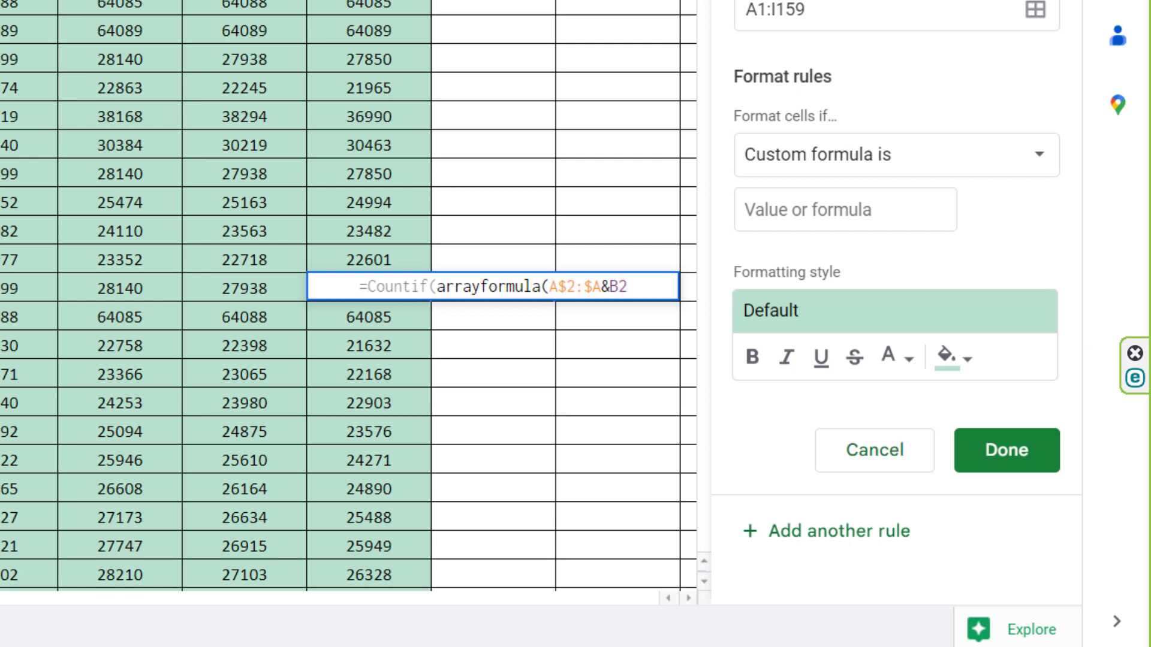
pyautogui.press('F4')
pyautogui.write(':B')
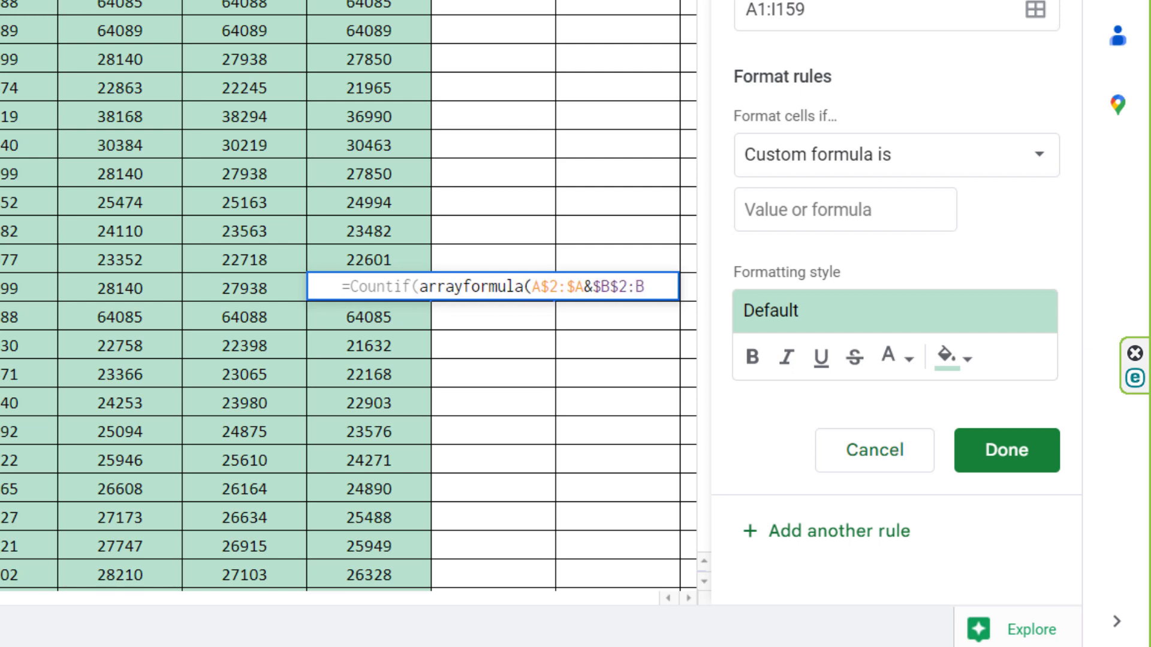
pyautogui.press('F4')
pyautogui.write('&')
pyautogui.write('C2')
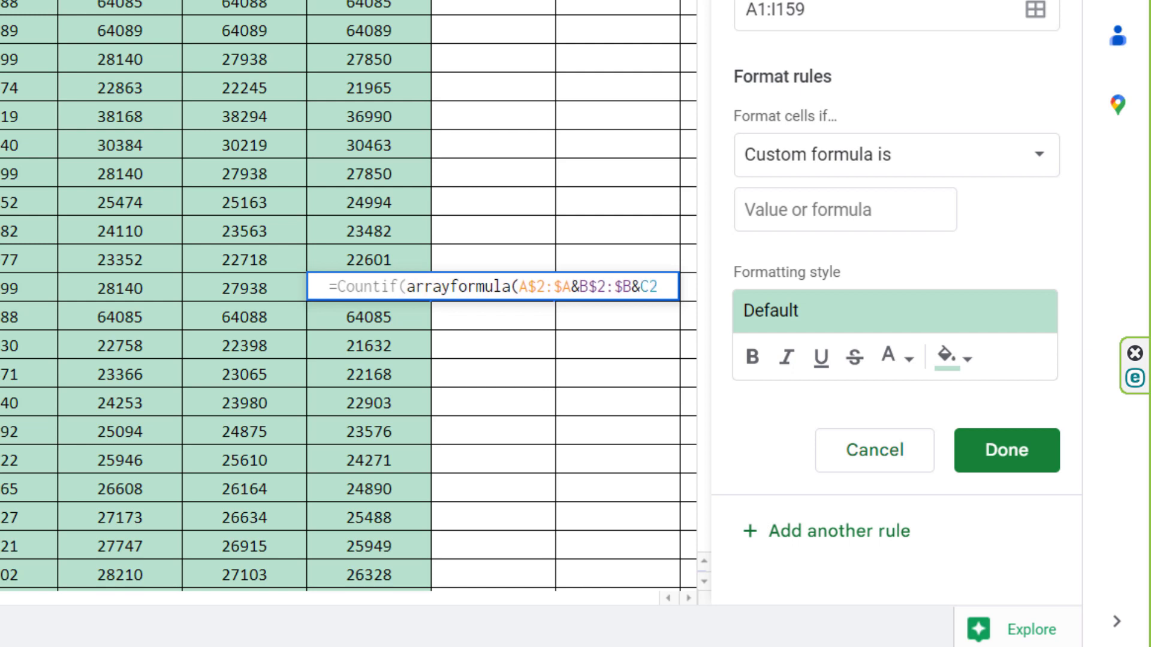
pyautogui.press('F4')
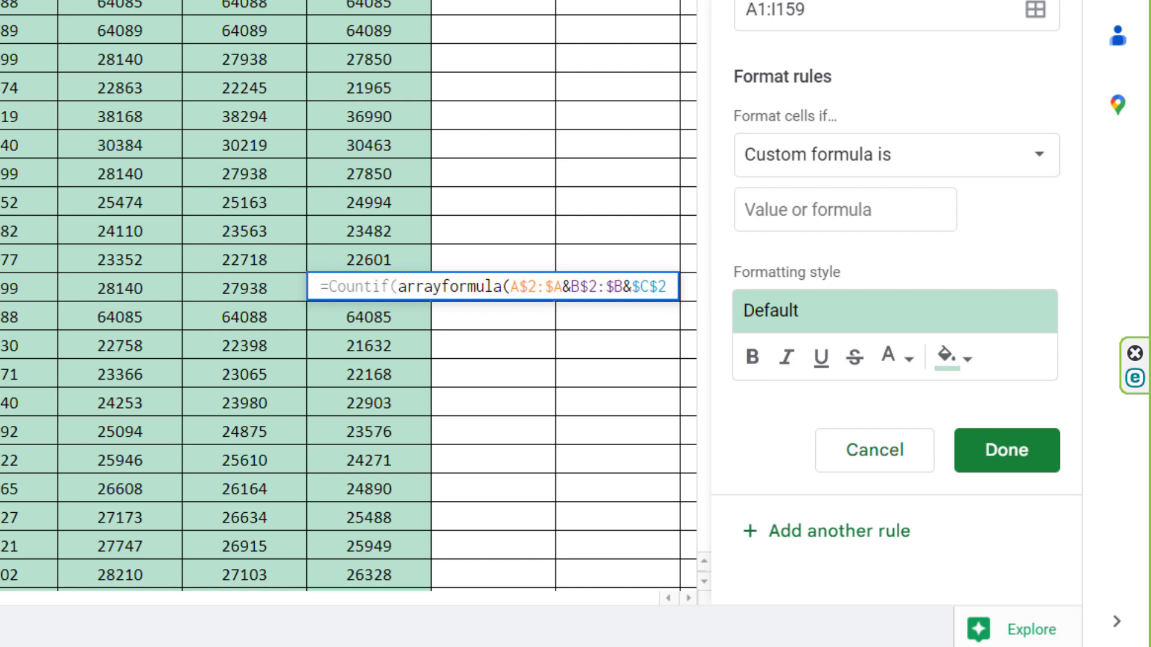
pyautogui.write(':C')
pyautogui.press('F4')
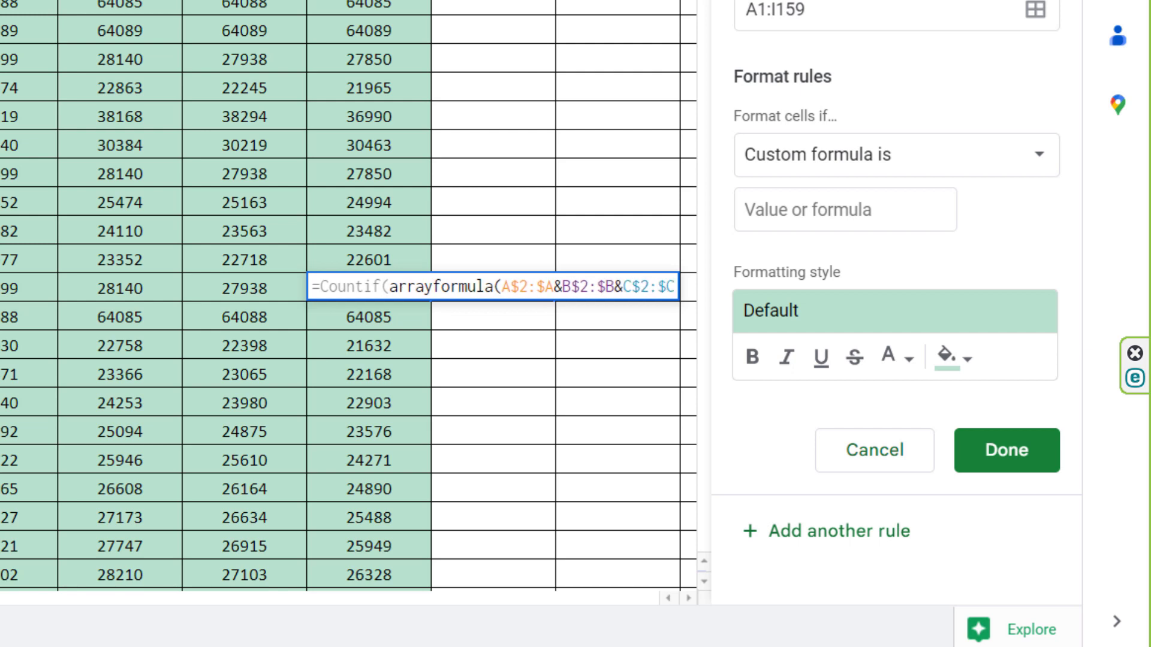
# Complete the criterion $A$2&$B$2&$C$2)>1 and copy the finished formula.
pyautogui.write('), ')
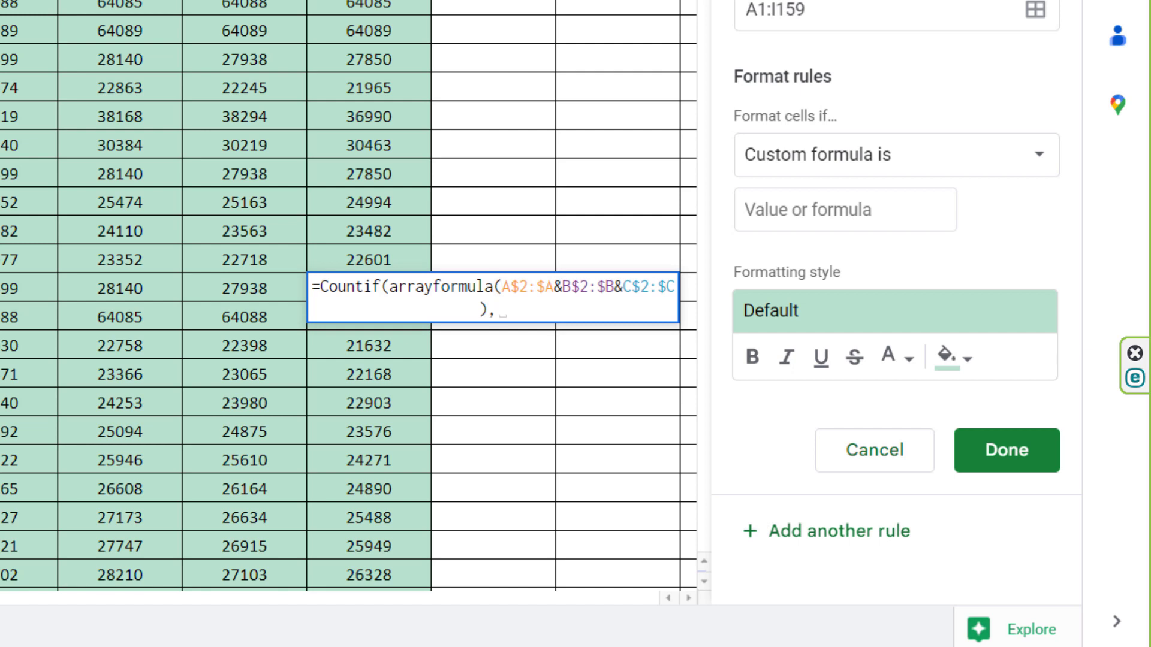
pyautogui.write('A2')
pyautogui.press('F4')
pyautogui.write('&B2')
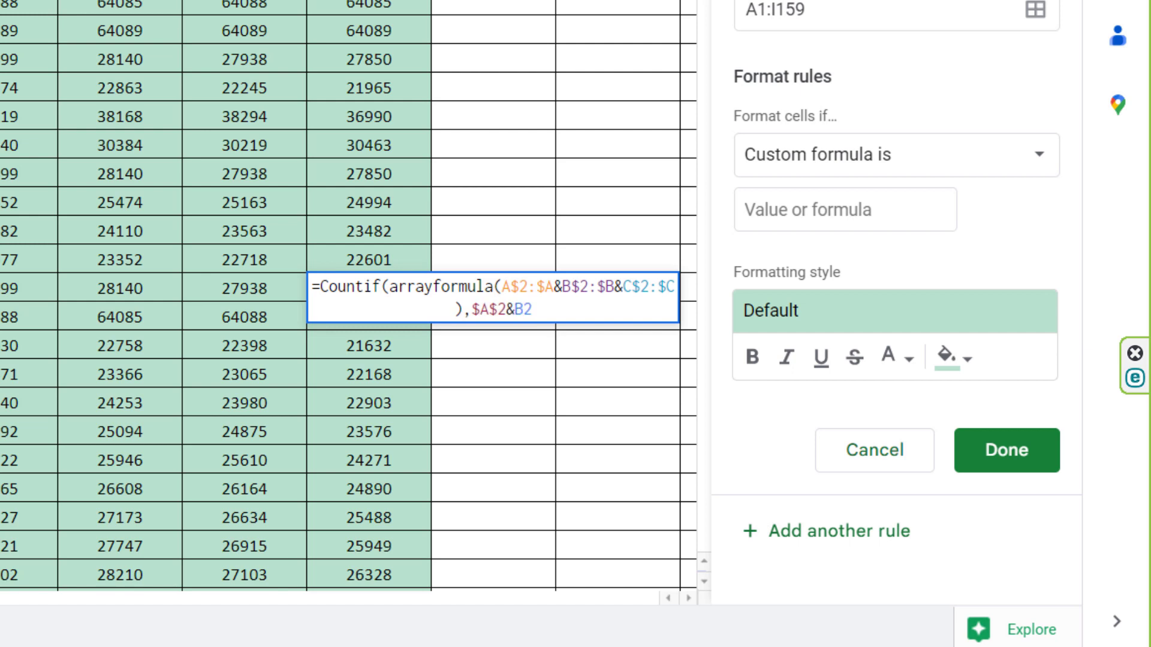
pyautogui.press('F4')
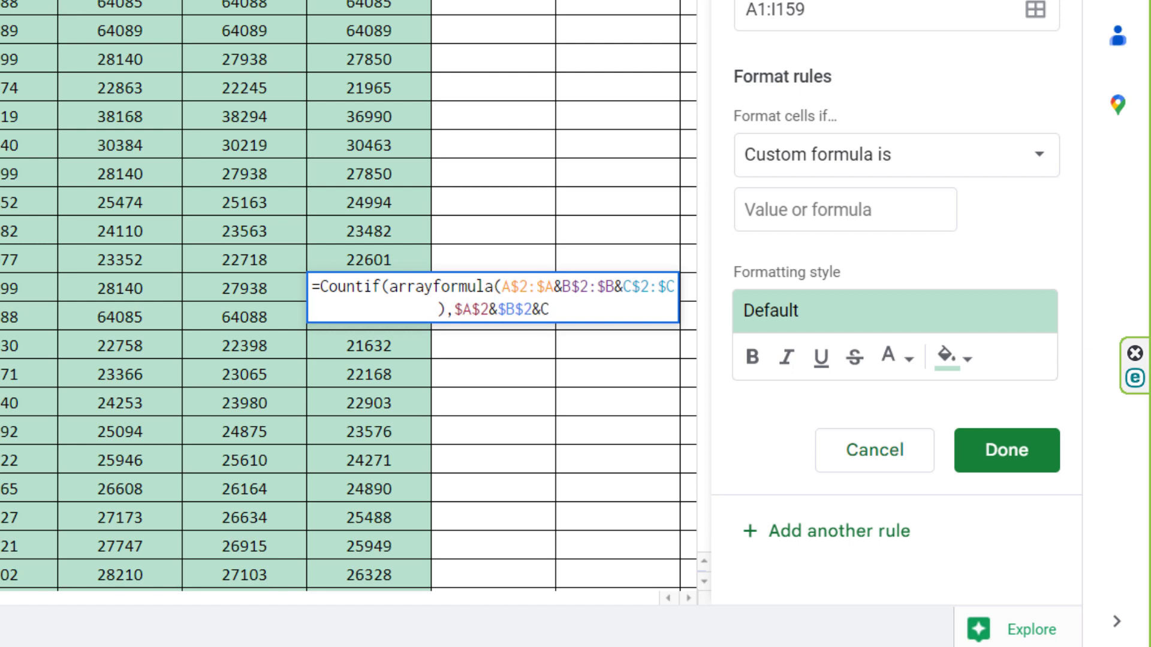
pyautogui.write('2')
pyautogui.press('F4')
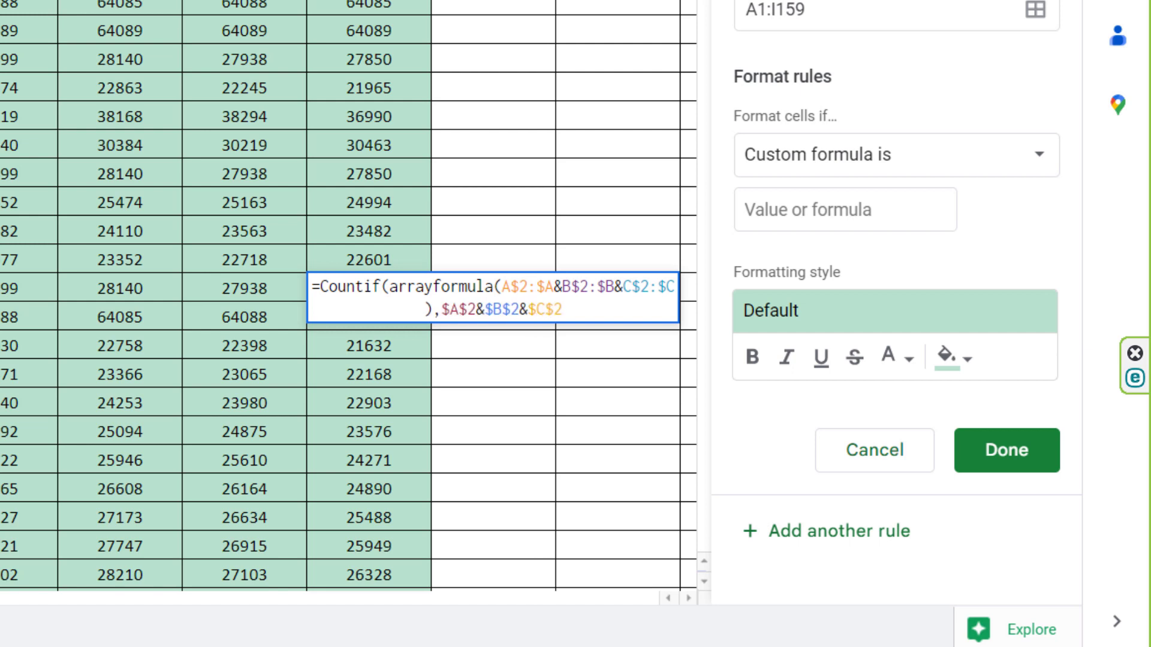
pyautogui.write(')')
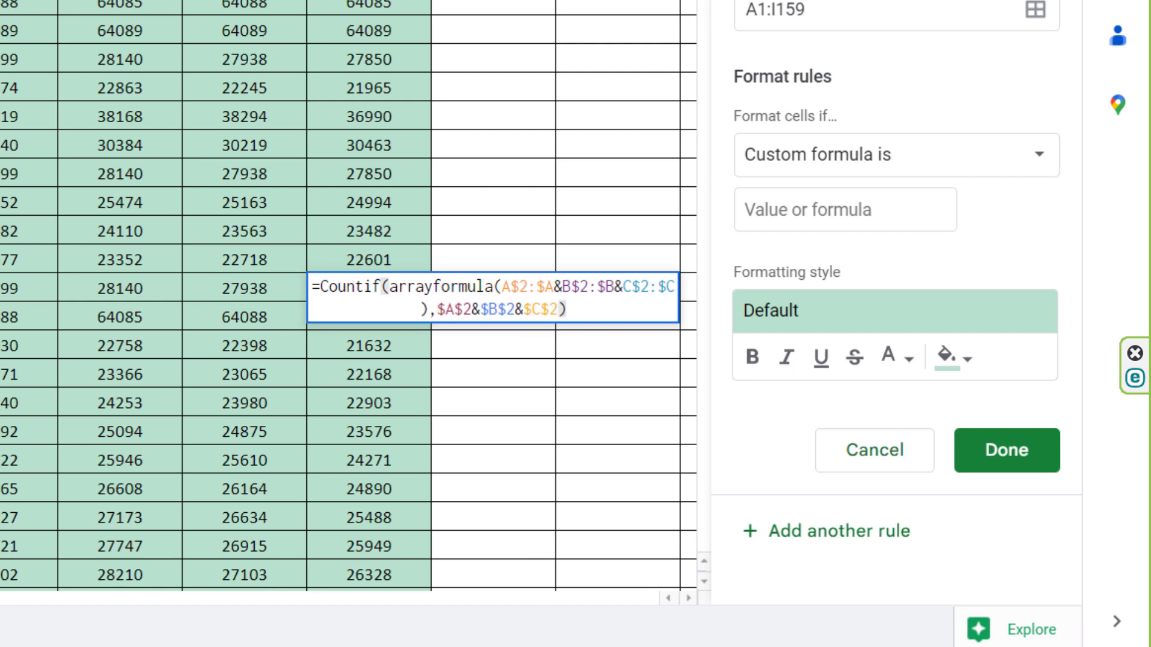
pyautogui.write('>1')
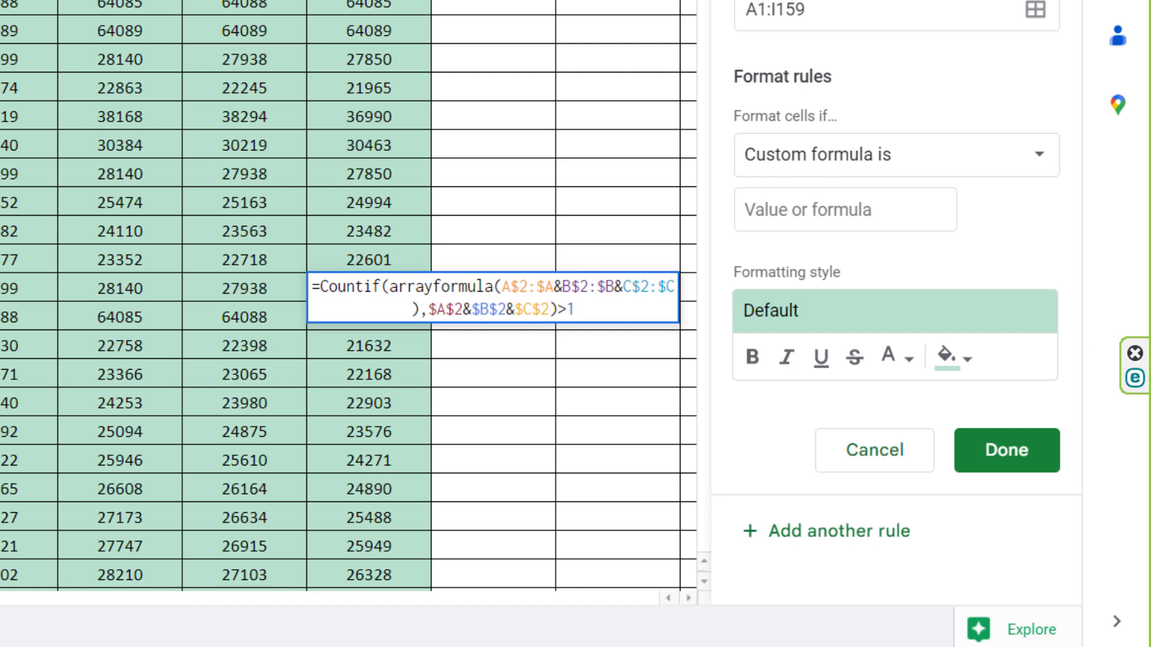
pyautogui.hotkey('ctrl', 'c')
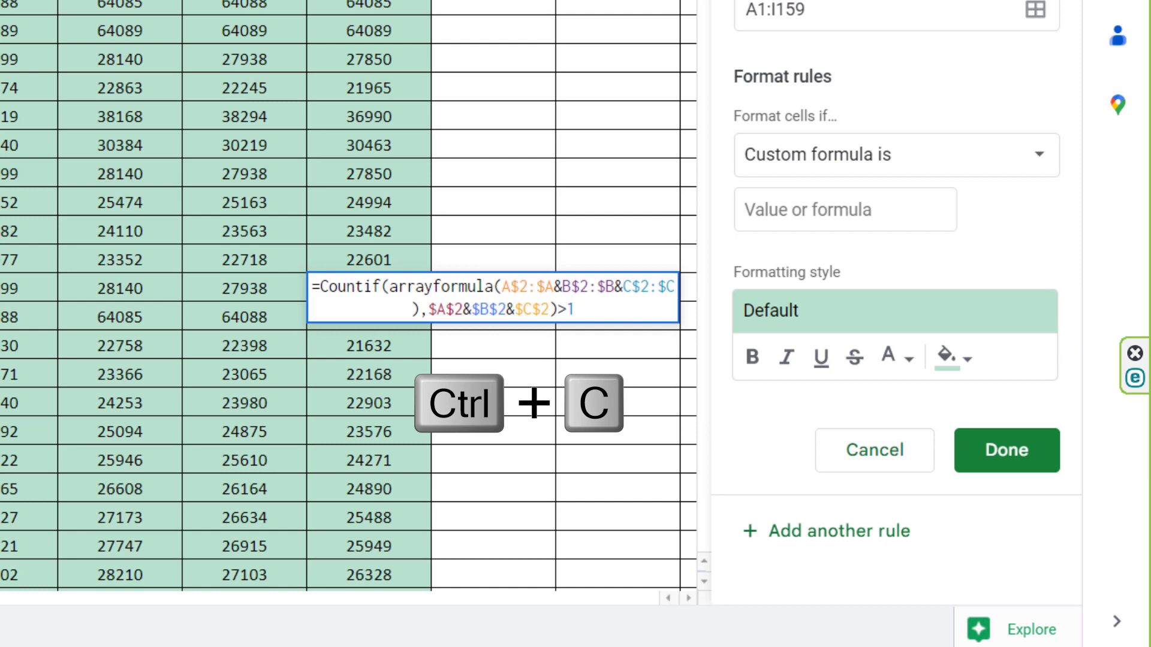
# Clear the scratch cell and paste the duplicate-row formula into the rule's custom formula box.
pyautogui.hotkey('ctrl', 'v')
pyautogui.click(851, 204)
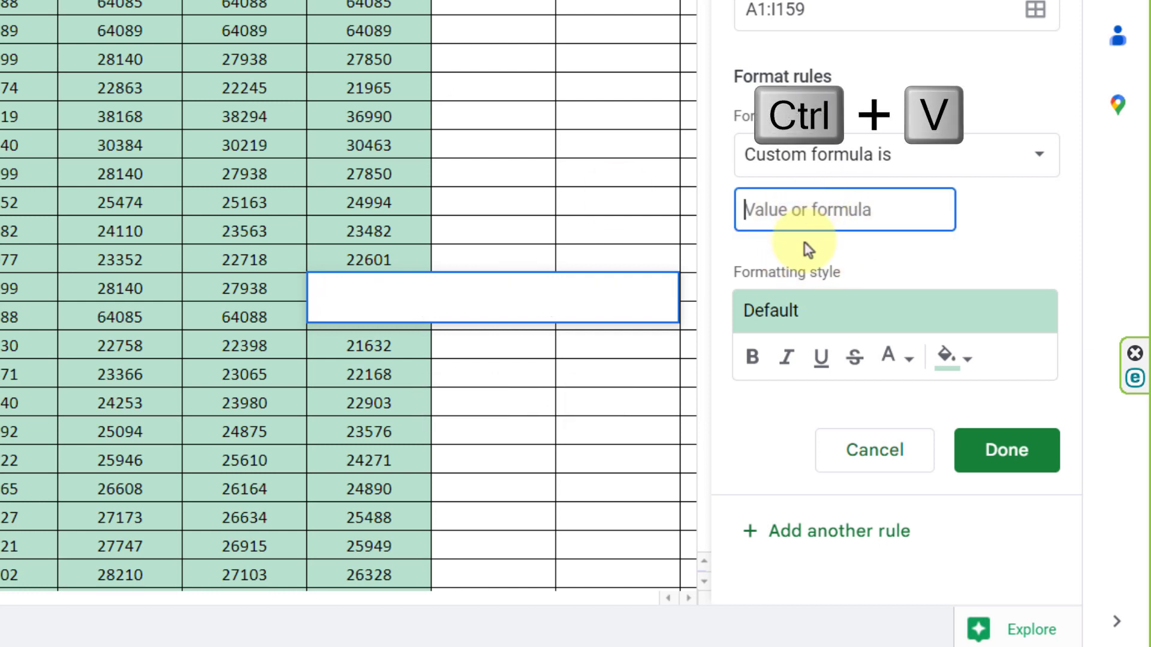
pyautogui.click(814, 225)
pyautogui.hotkey('ctrl', 'v')
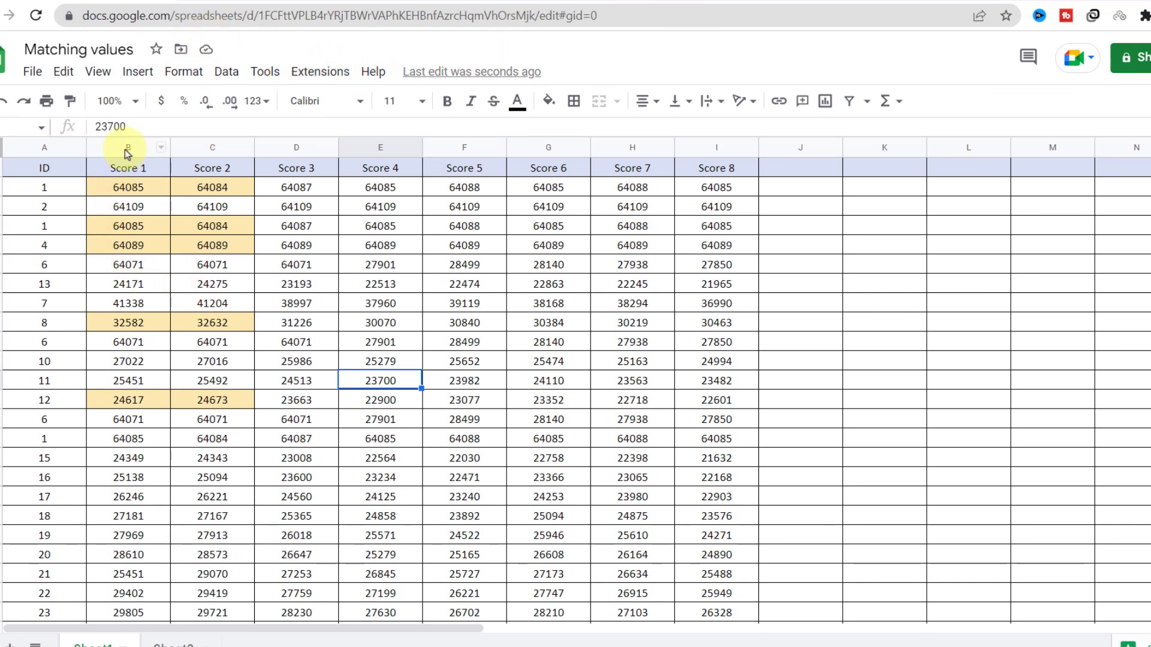
# Delete the =B2=C2 conditional formatting rule applied to columns B:C (B1:C159).
pyautogui.moveTo(128, 150); pyautogui.dragTo(209, 147)
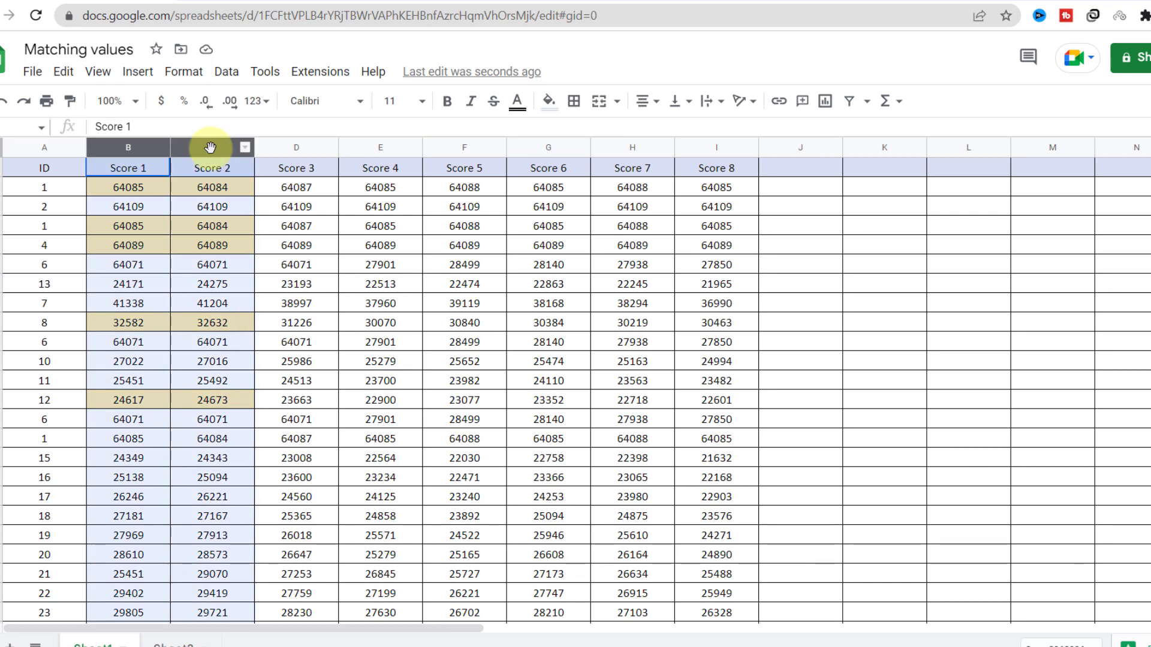
pyautogui.click(184, 79)
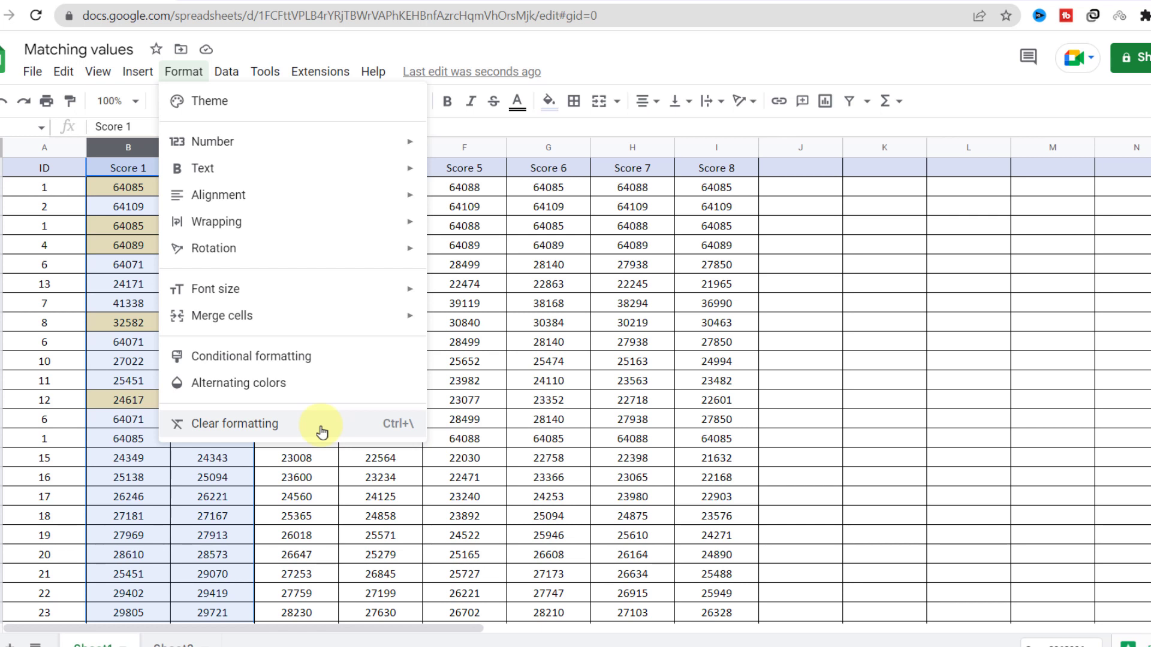
pyautogui.click(330, 358)
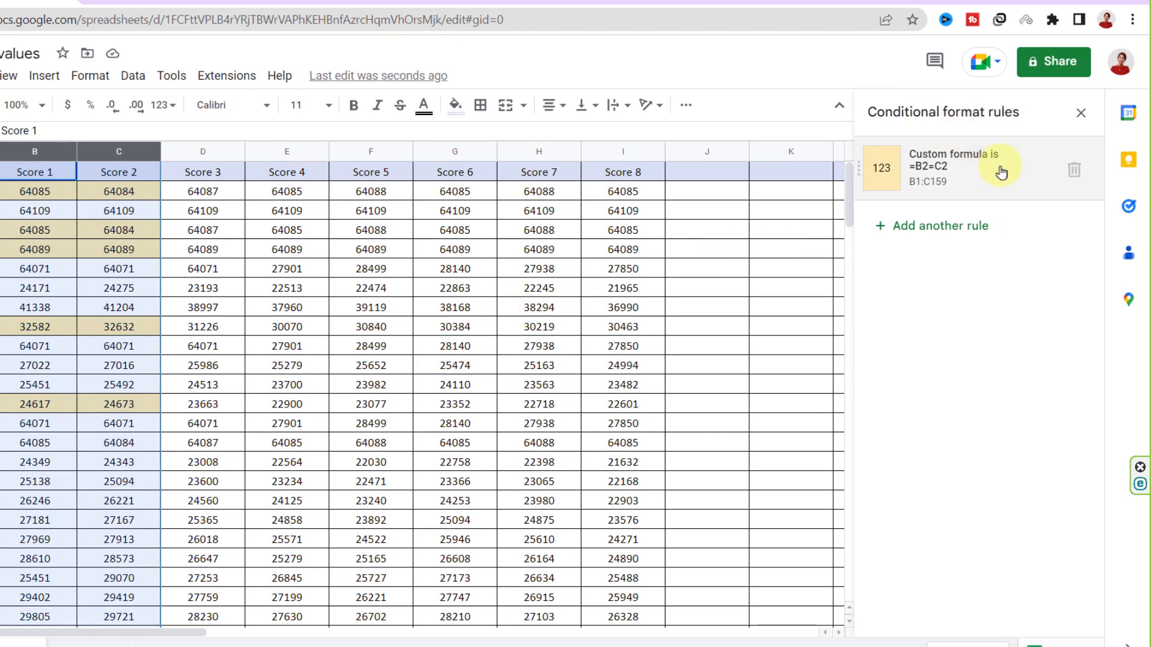
pyautogui.click(1079, 171)
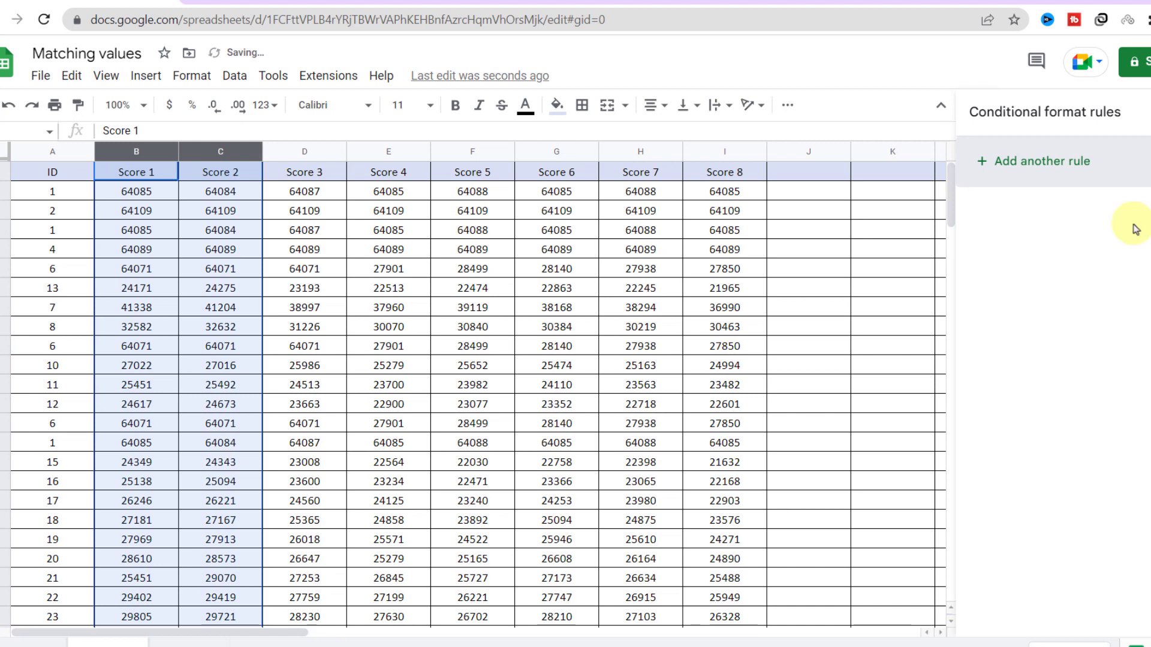
pyautogui.click(728, 373)
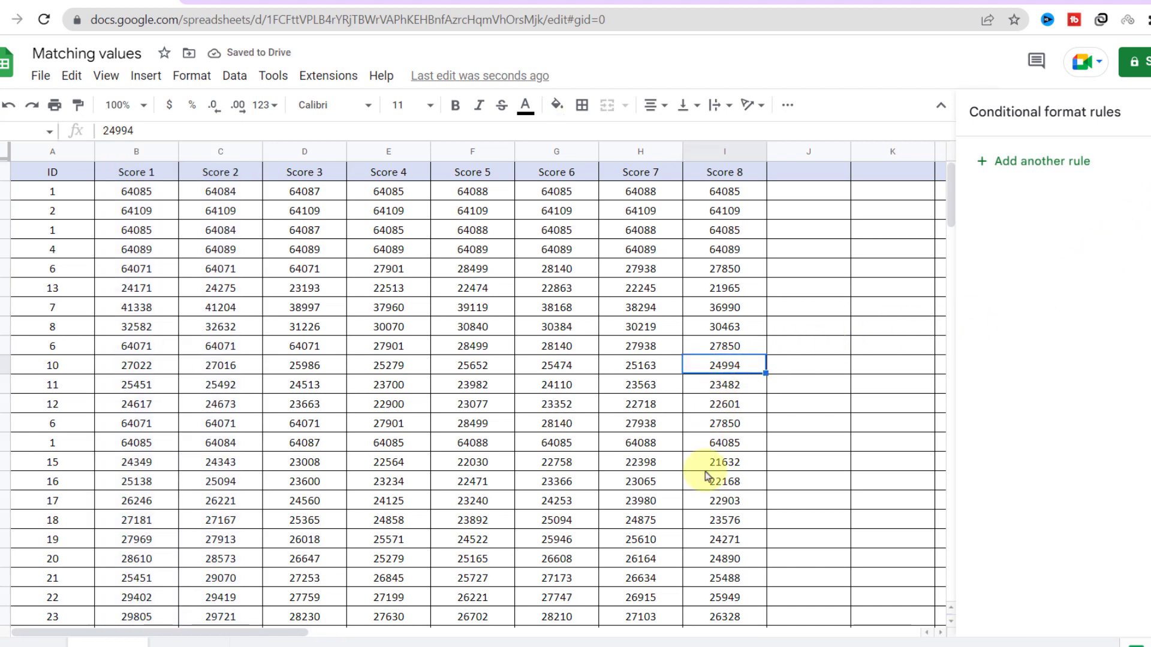